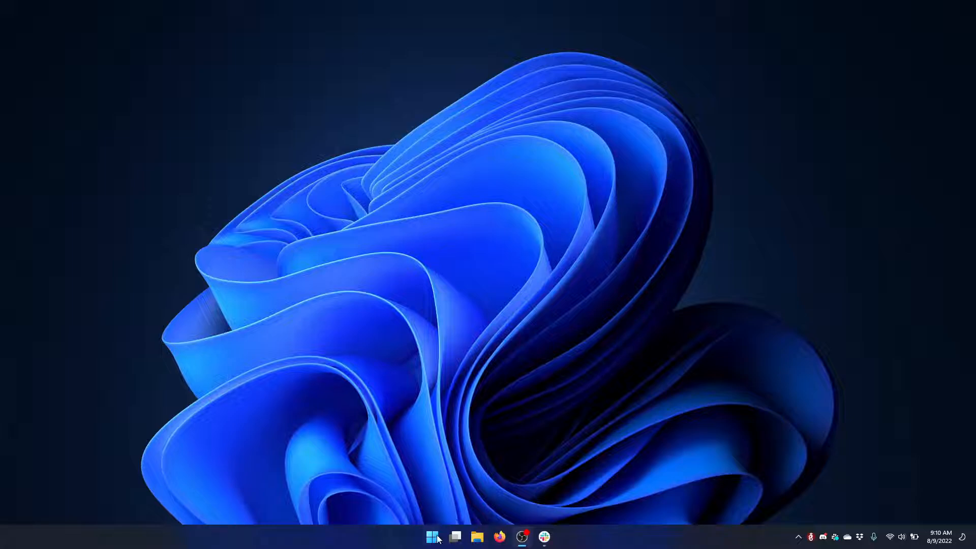
Start Unreal Engine 5.0.3 from the Epic Games Launcher's library of engine versions
left_click(435, 538)
left_click(416, 324)
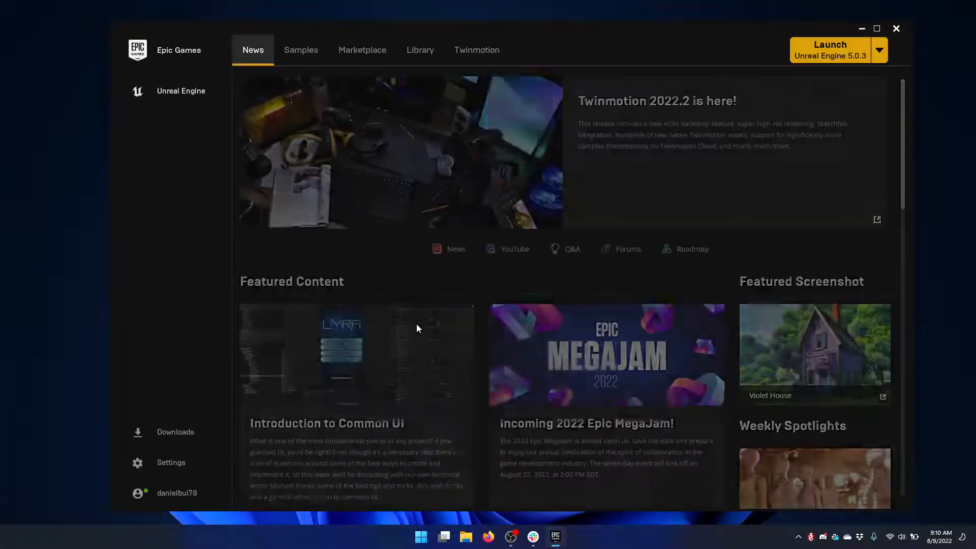
left_click(412, 53)
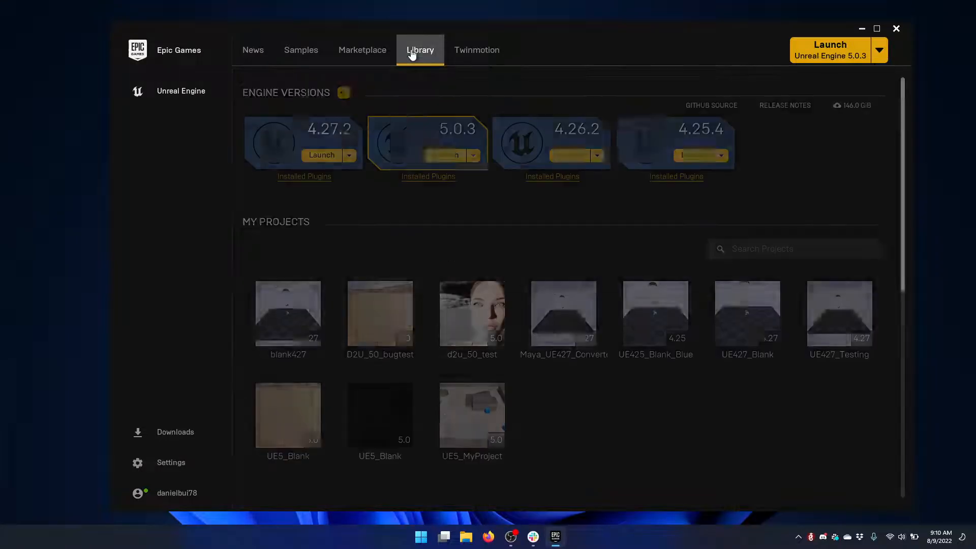
left_click(442, 159)
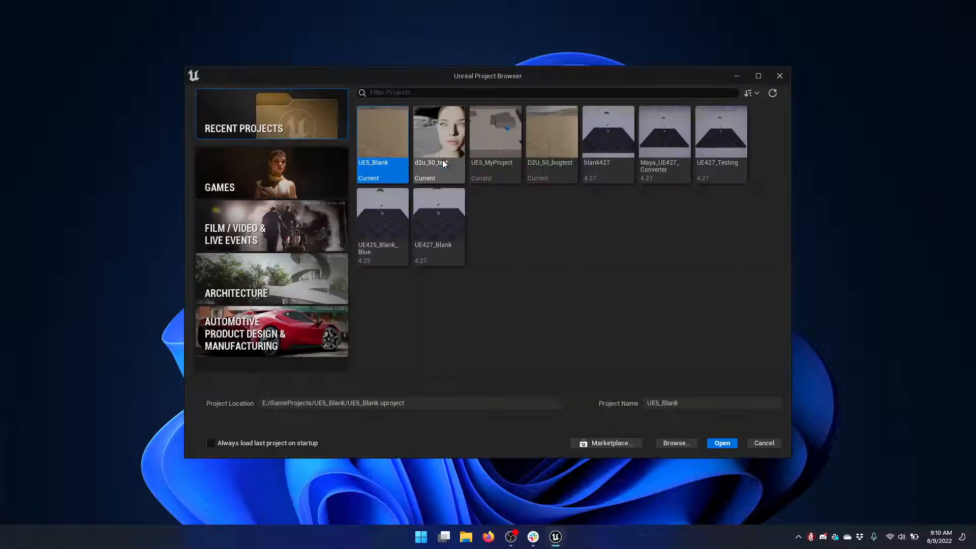
Create a Blank Games project named MyProject in C:\GameProjects and dismiss the graphics driver warning
left_click(266, 172)
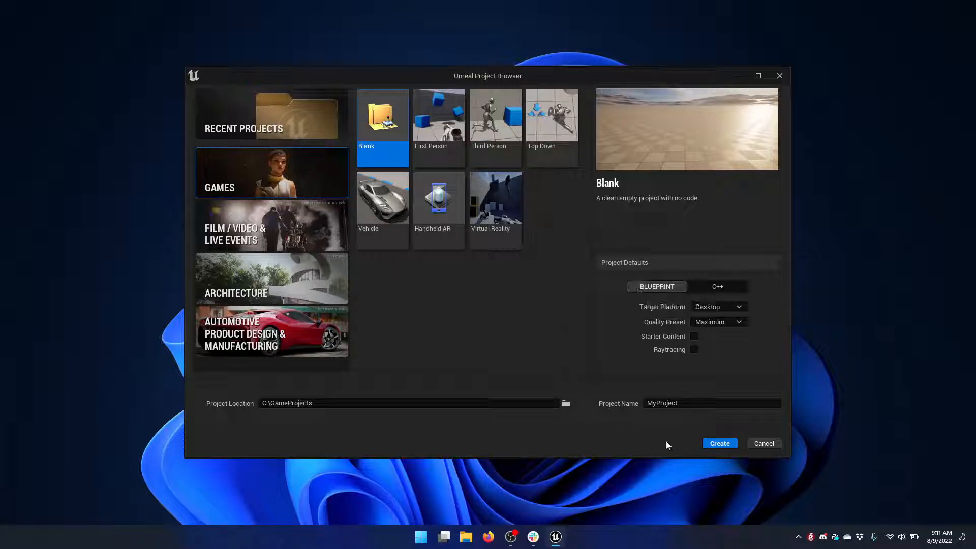
left_click(728, 444)
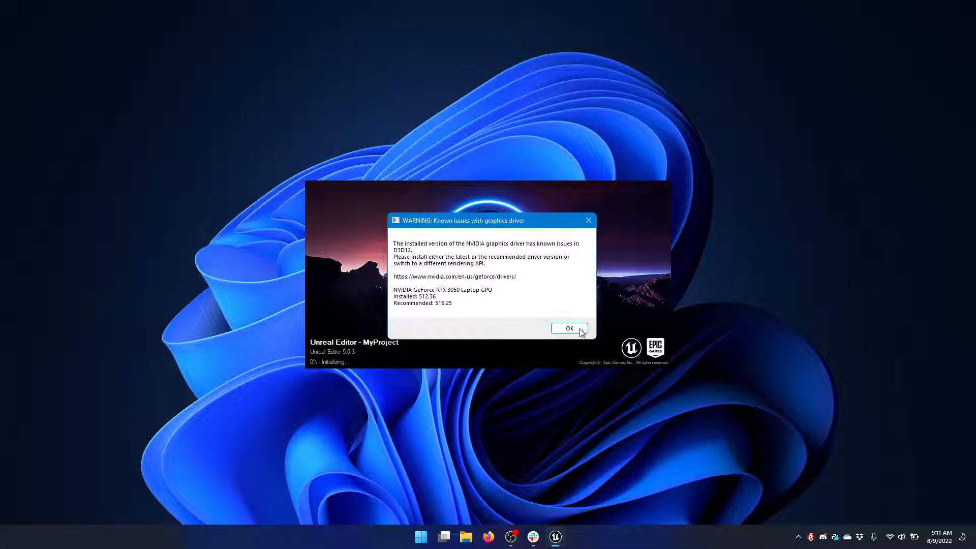
left_click(569, 328)
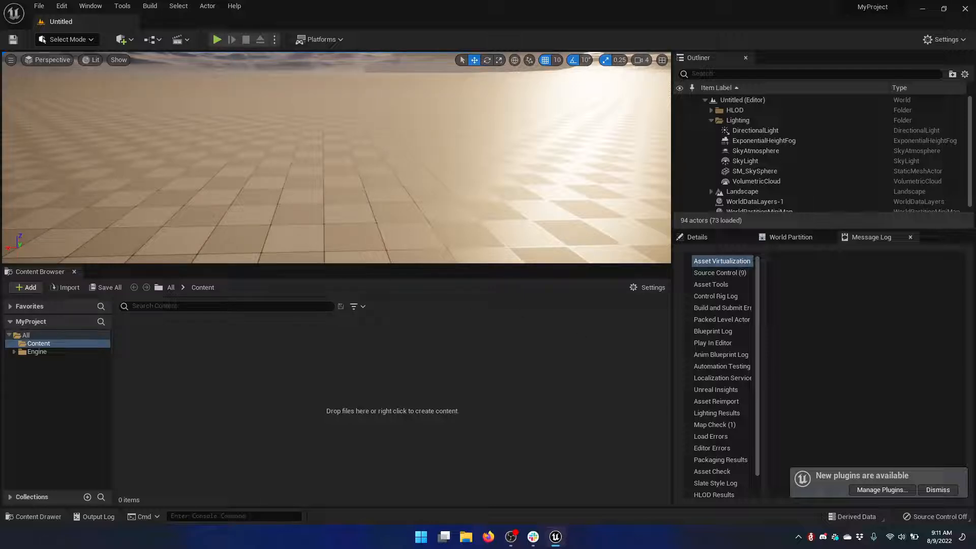
Enable the installed DazToUnreal plugin for the project and restart the editor to apply it
left_click(61, 6)
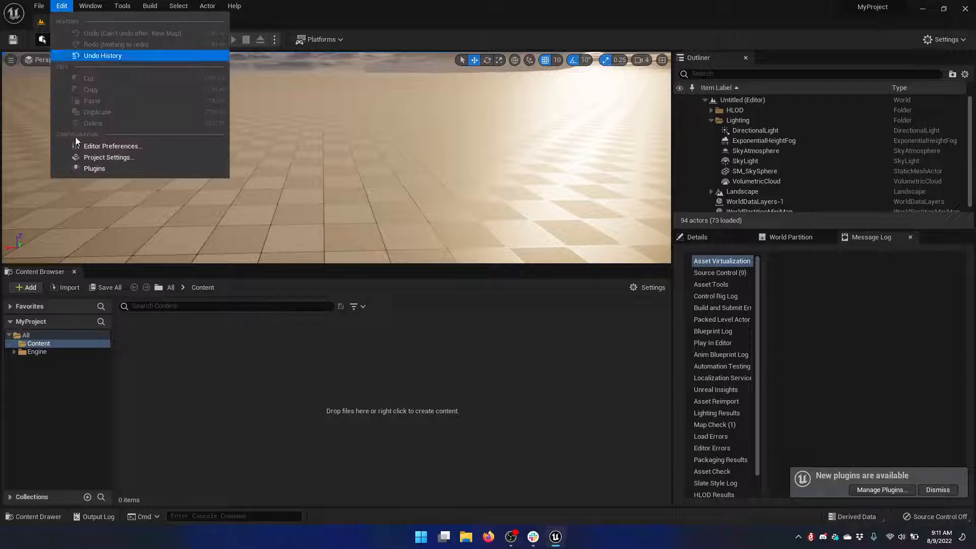
left_click(113, 165)
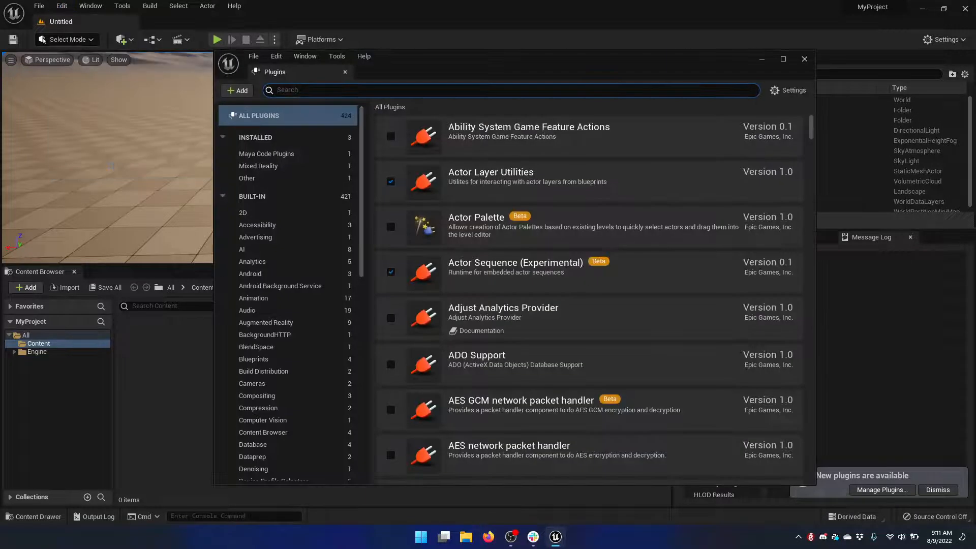
left_click(265, 136)
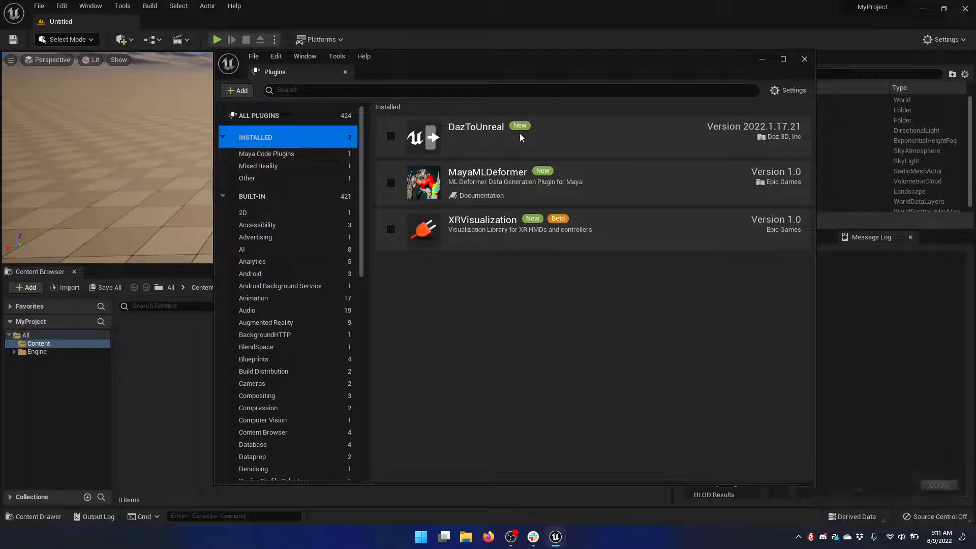
left_click(390, 137)
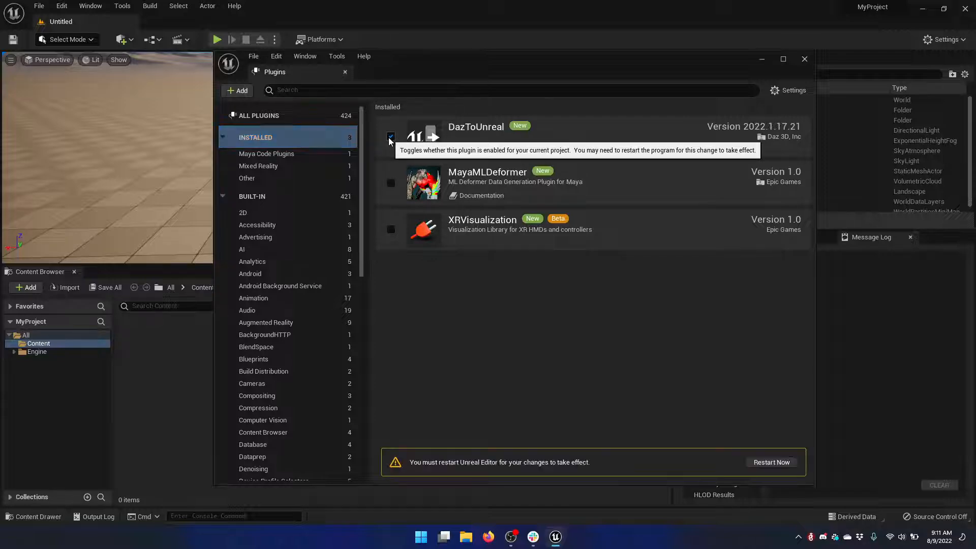
left_click(771, 462)
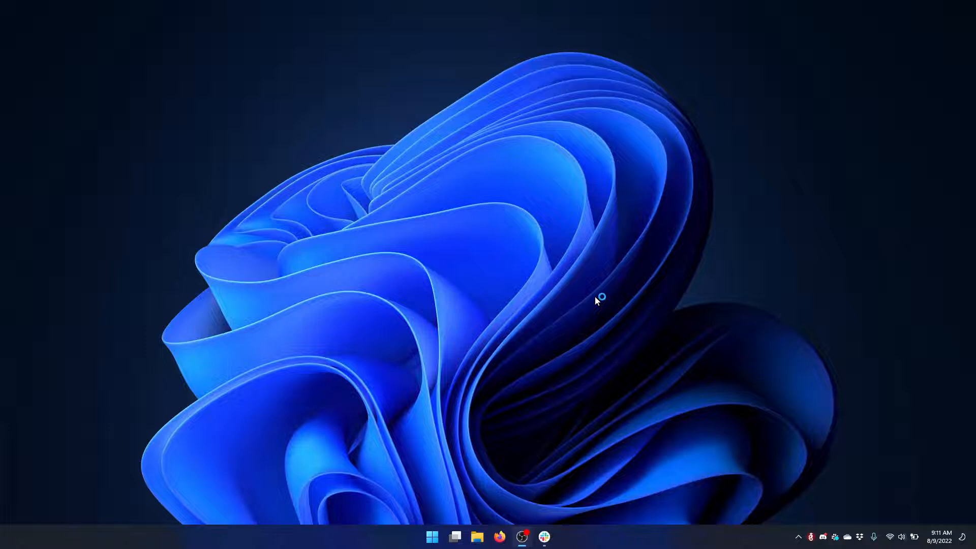
left_click(562, 333)
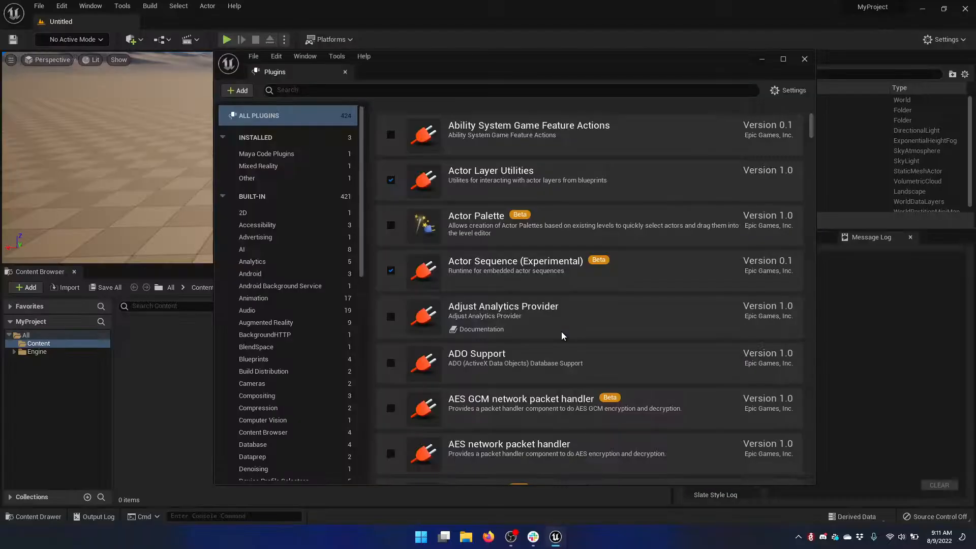
left_click(284, 143)
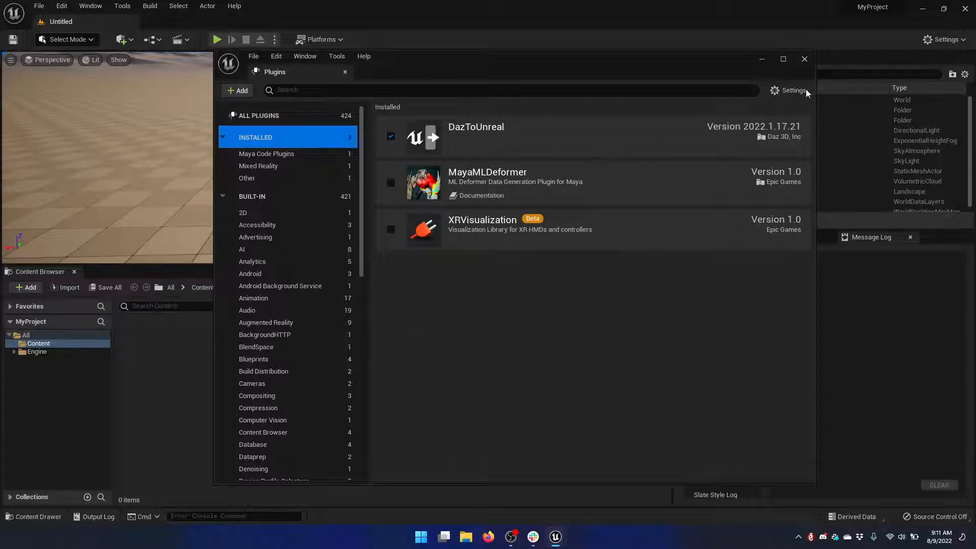
left_click(804, 60)
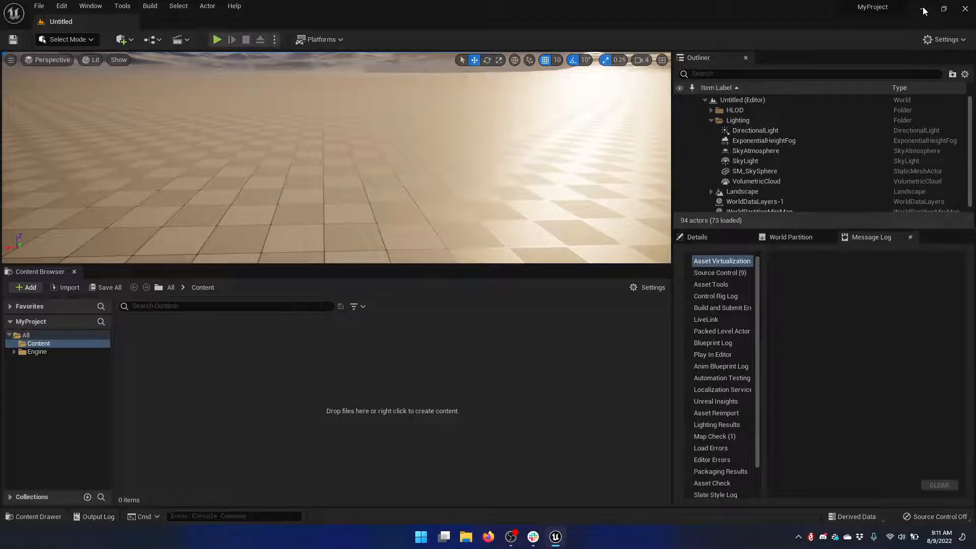
Start DAZ Studio and prepare its viewport by collapsing the timeline and choosing the Smooth Shaded draw style
left_click(421, 537)
left_click(632, 238)
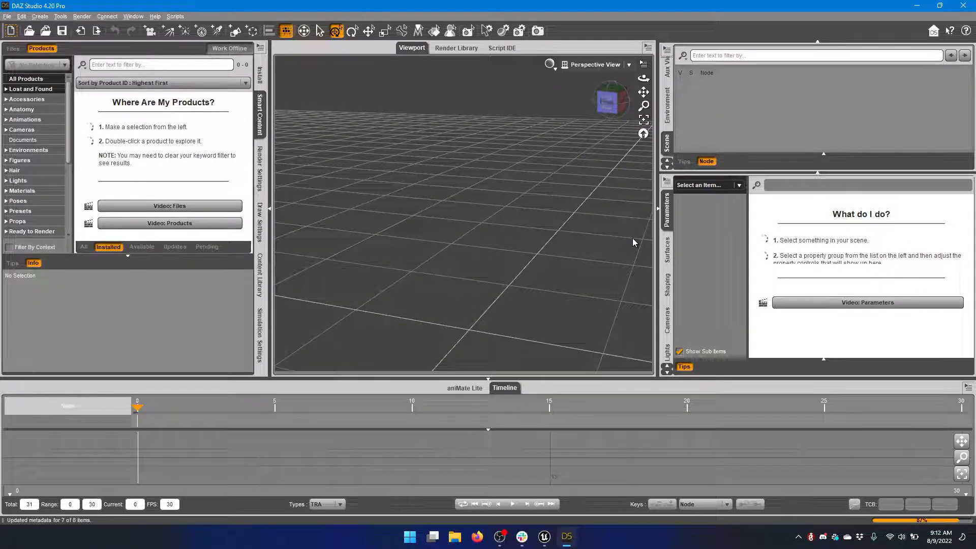
left_click(504, 387)
left_click(550, 66)
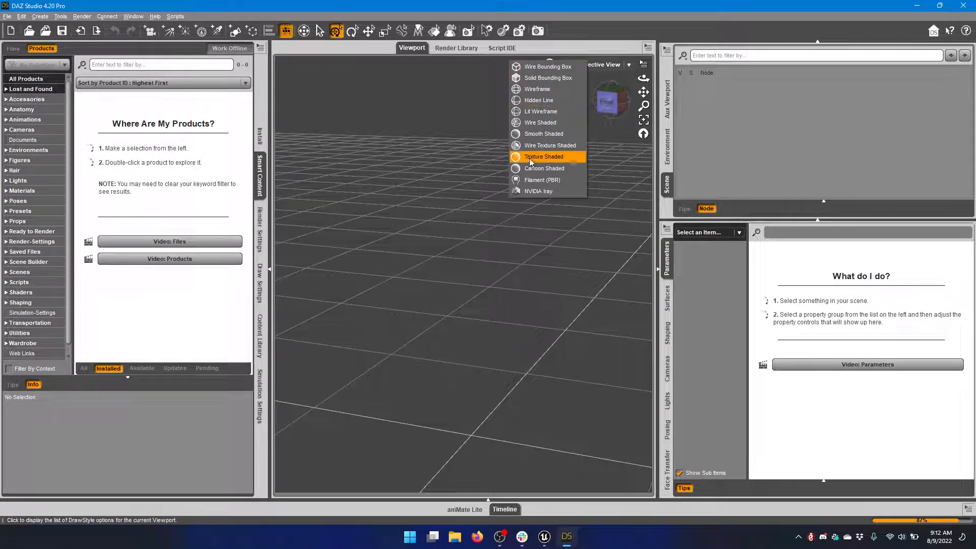
left_click(533, 134)
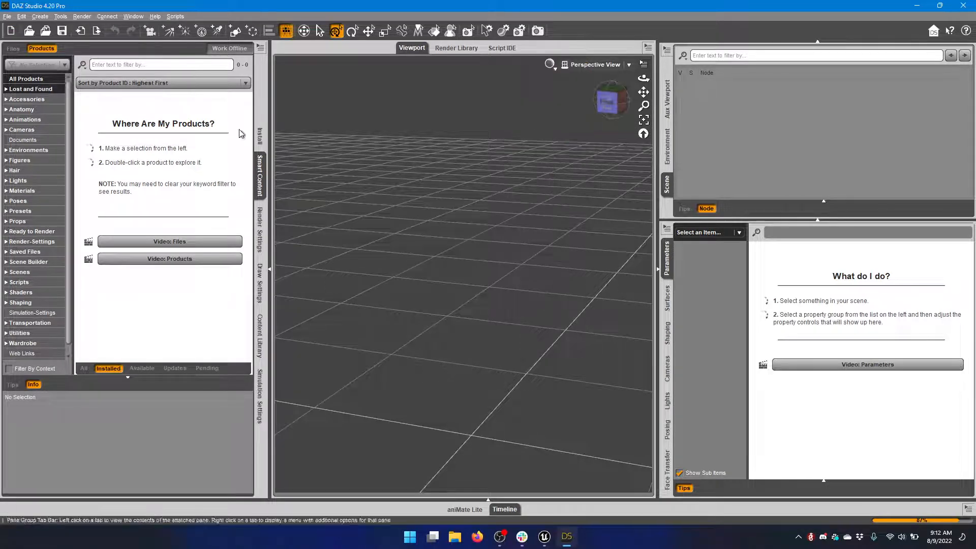
Load the Genesis 8 Basic Female figure from the Genesis 8 Starter Essentials product into the scene
left_click(28, 151)
left_click(26, 161)
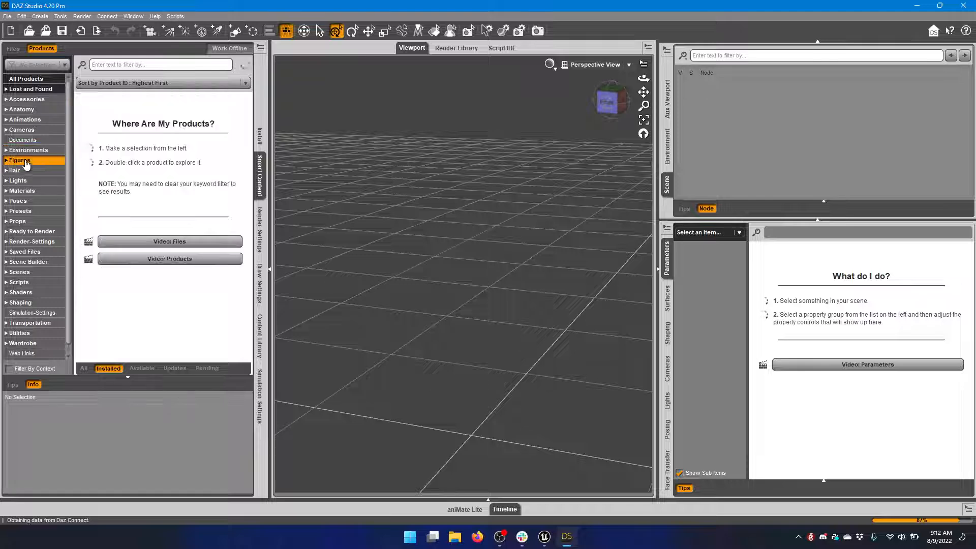
left_click_drag(249, 115, 242, 342)
left_click(98, 147)
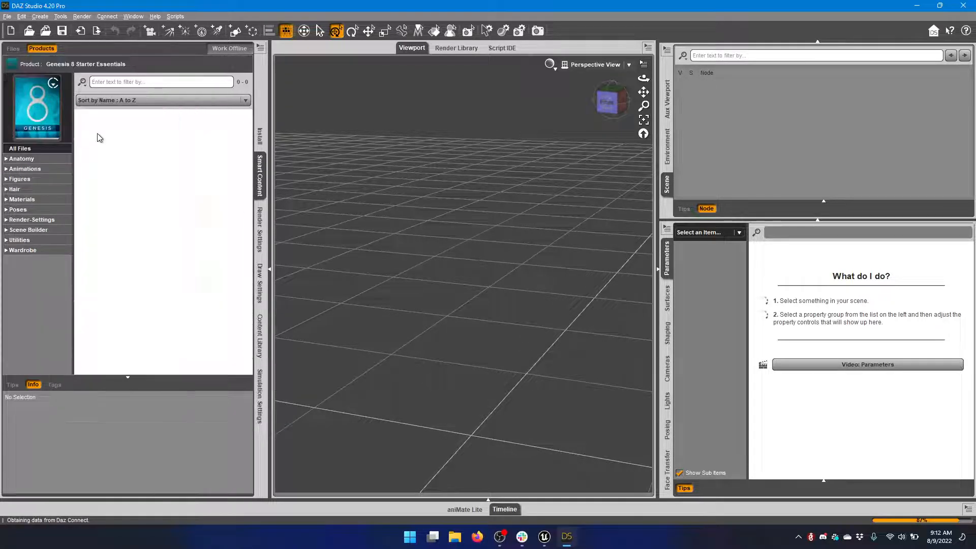
double_click(94, 139)
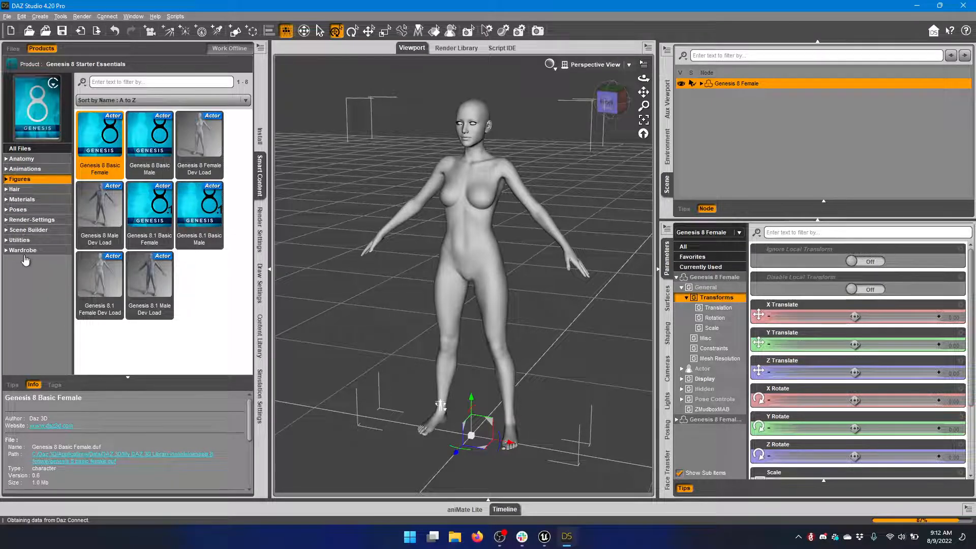
Dress the Genesis 8 Female figure in the Basic Wear Bra and Basic Wear Panties
left_click(23, 250)
double_click(147, 138)
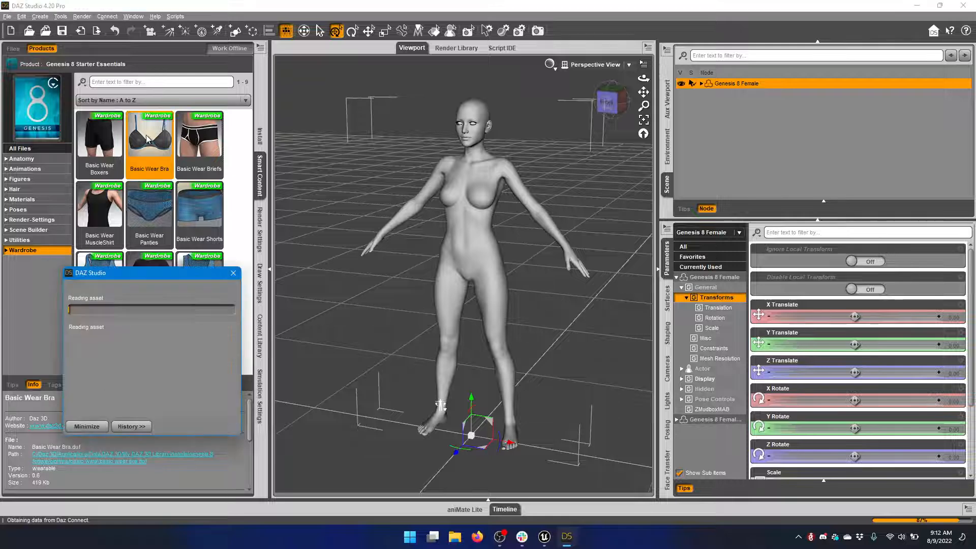
double_click(145, 211)
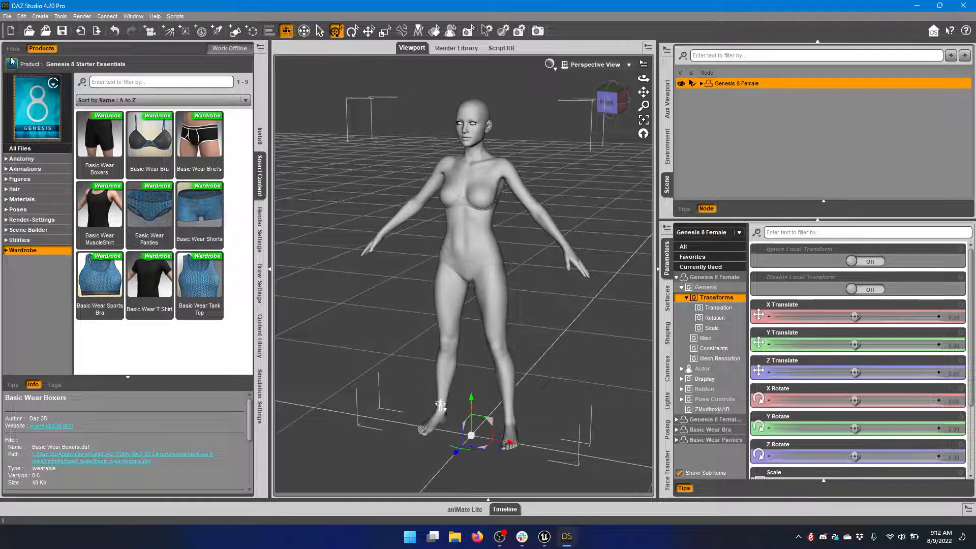
Begin a Daz To Unreal transfer of the Genesis 8 Female figure and open its morph selection
left_click(7, 16)
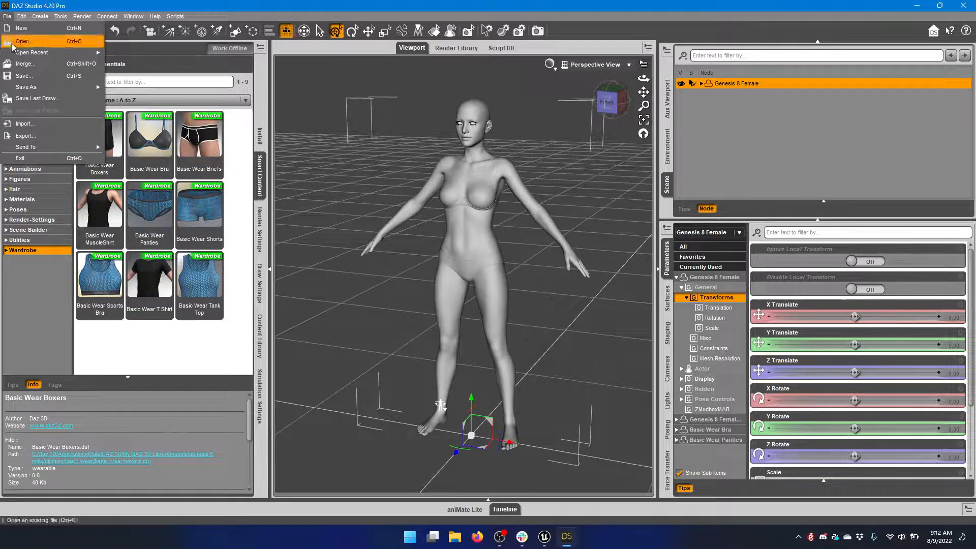
mouse_move(51, 147)
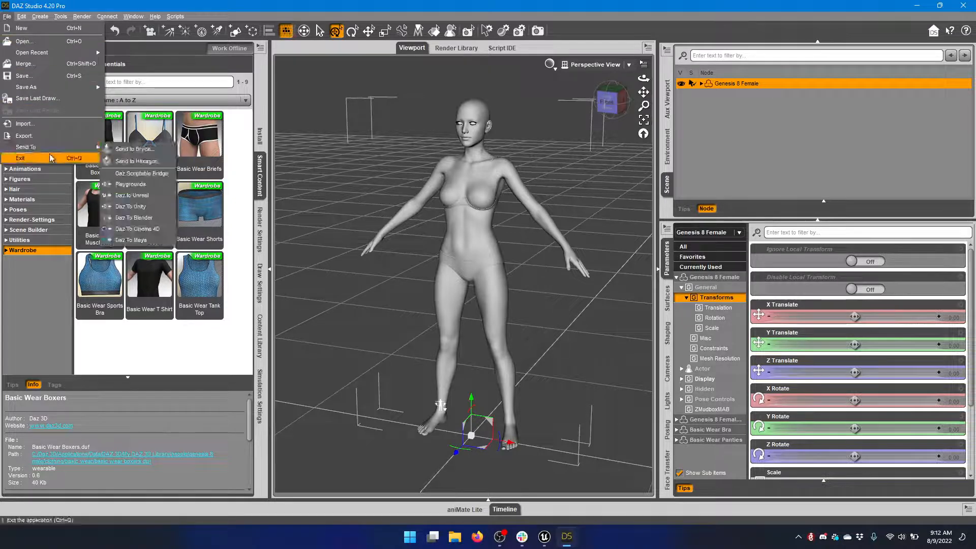
left_click(154, 197)
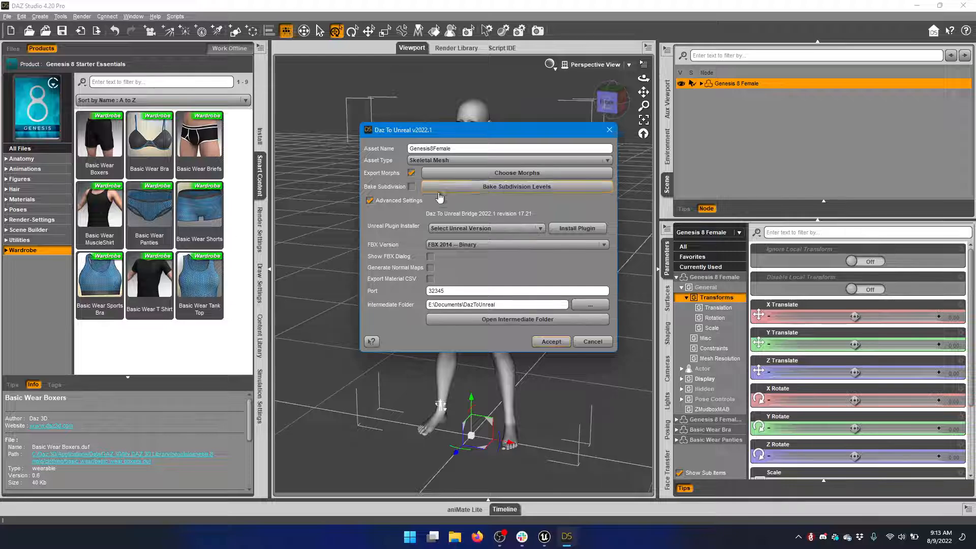
left_click(451, 173)
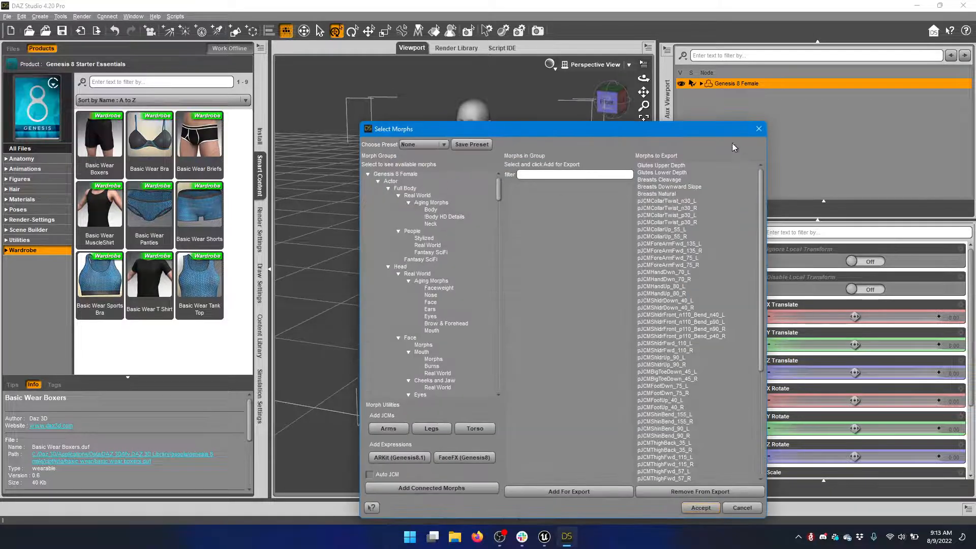
Remove all the existing morphs from the list of morphs to export
left_click(564, 127)
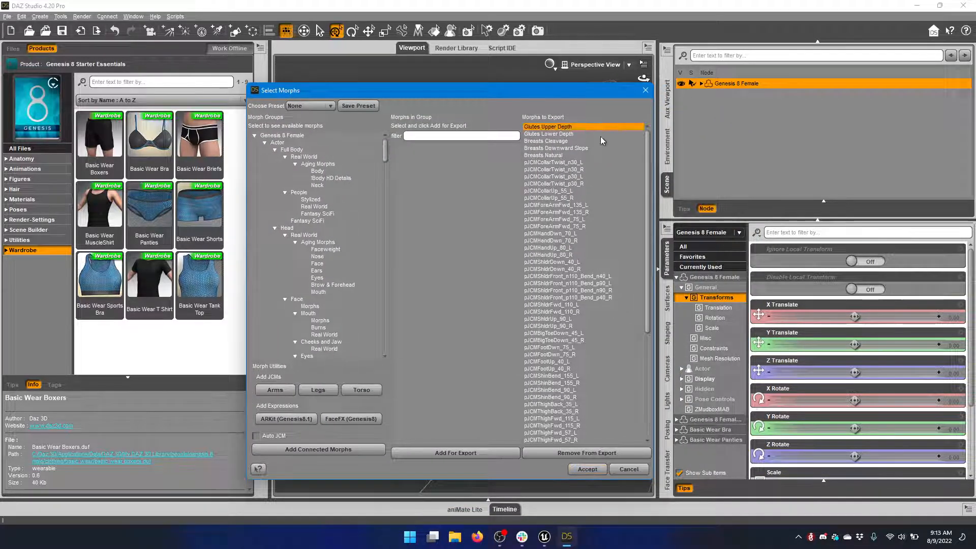
left_click_drag(647, 149, 637, 297)
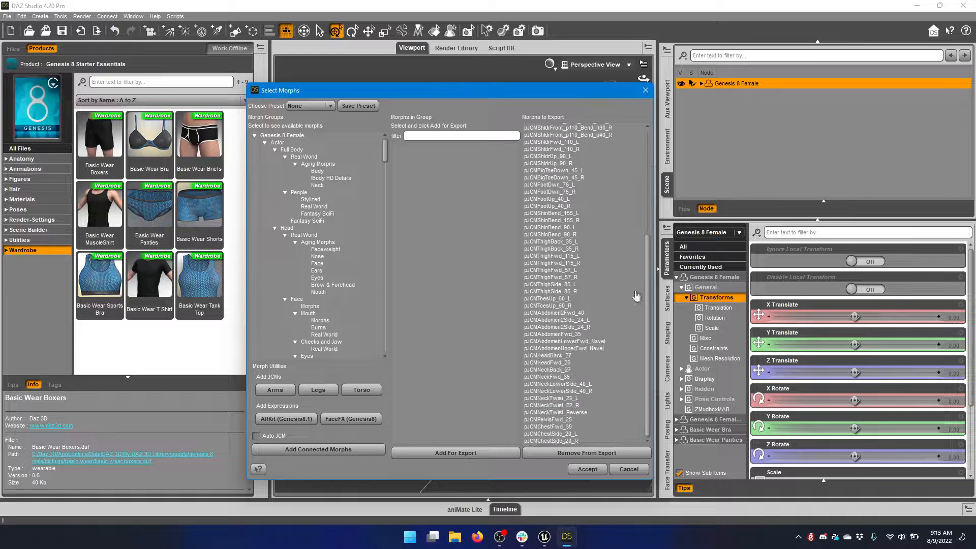
left_click(569, 441, "shift")
left_click(567, 452)
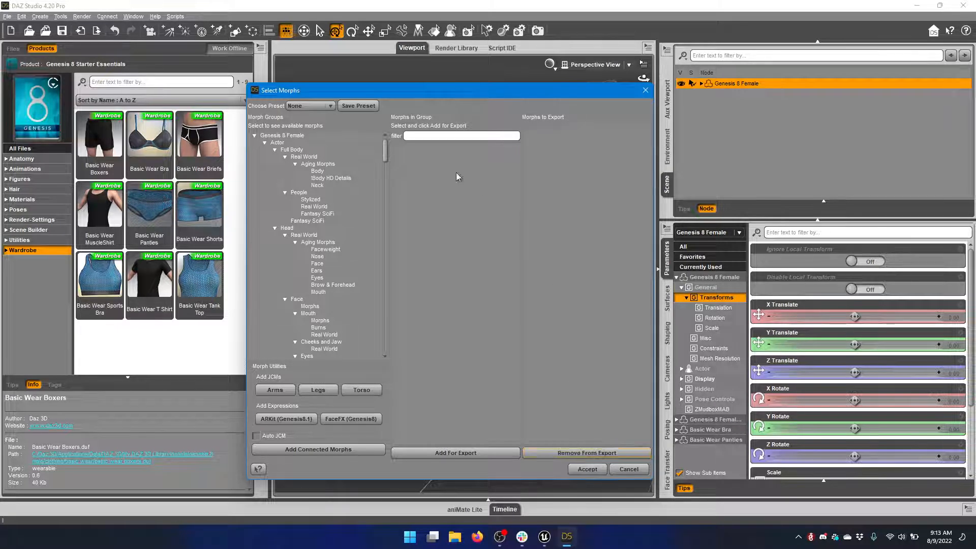
Filter the Genesis 8 Female morphs by "glut" and add Glutes Lower Depth and Glutes Upper Depth to the export
left_click(293, 136)
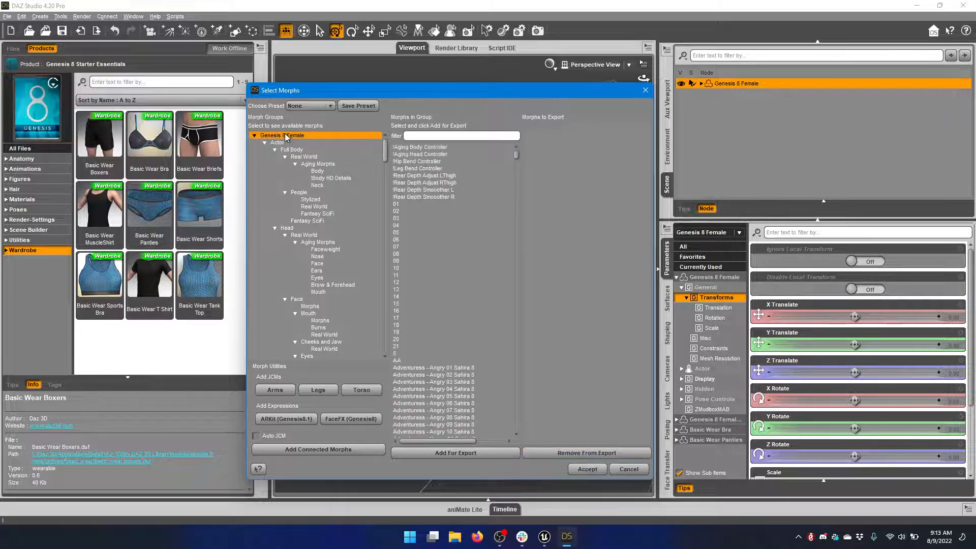
left_click(412, 135)
type("glut")
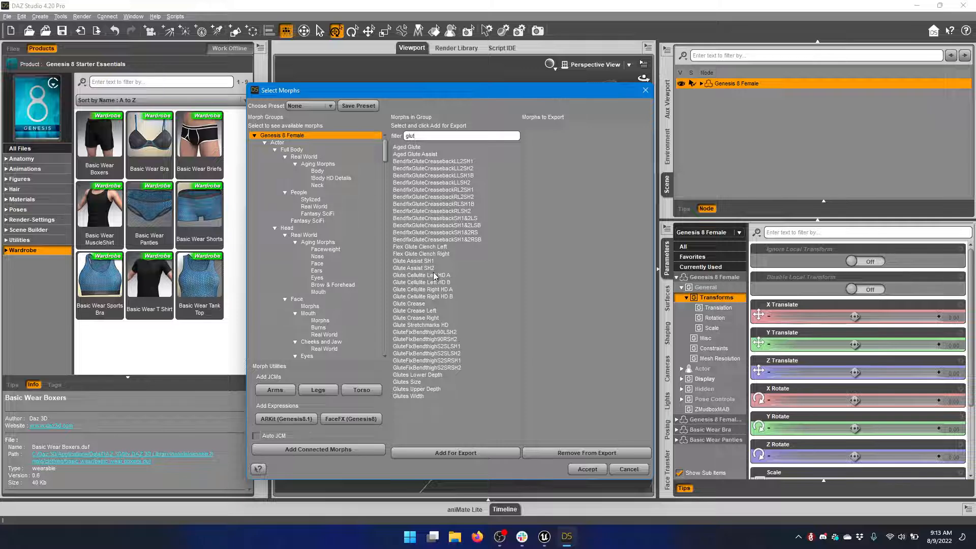
left_click(430, 376)
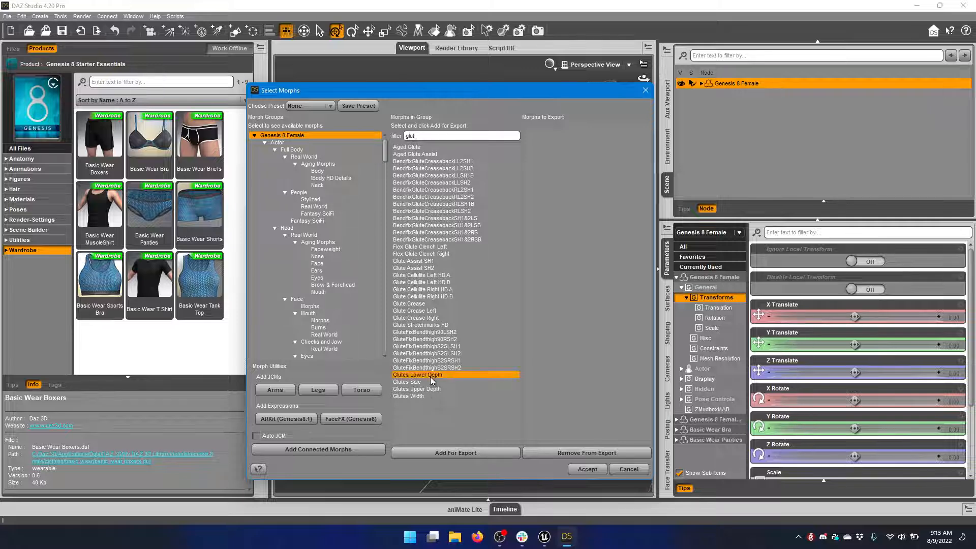
left_click(429, 390, "ctrl")
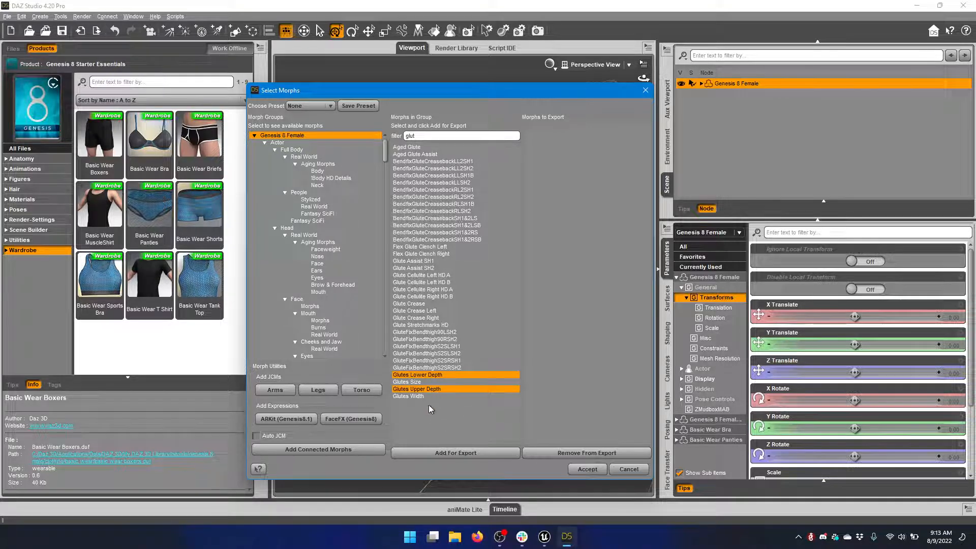
left_click(449, 454)
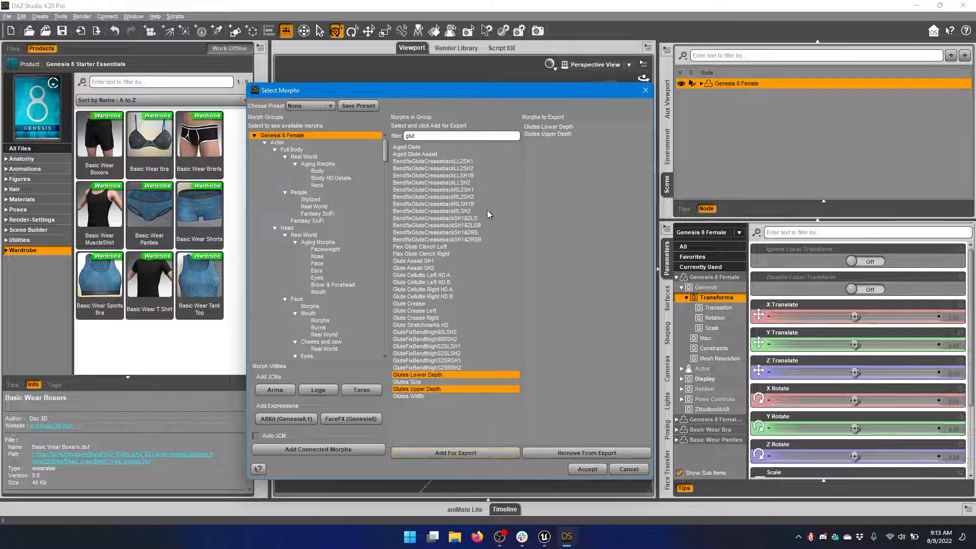
Filter the morphs by "breast" and add Breasts Cleavage, Breasts Natural and Breasts Downward Slope to the export
double_click(421, 135)
type("breast")
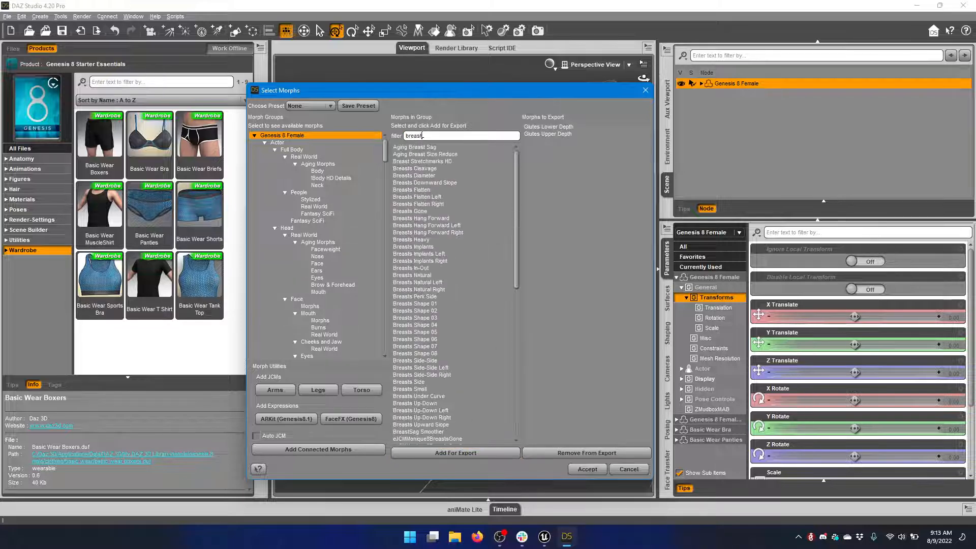
left_click(415, 169)
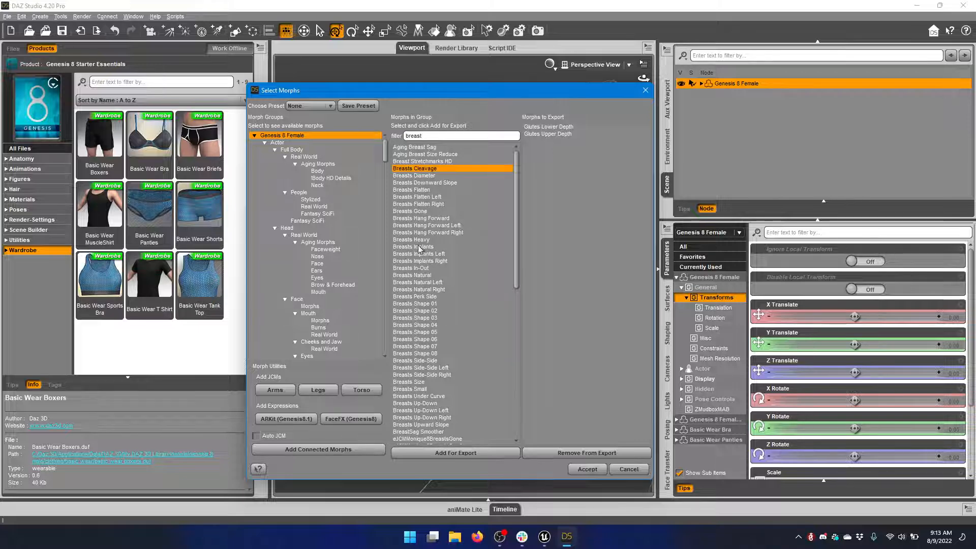
left_click(430, 276, "ctrl")
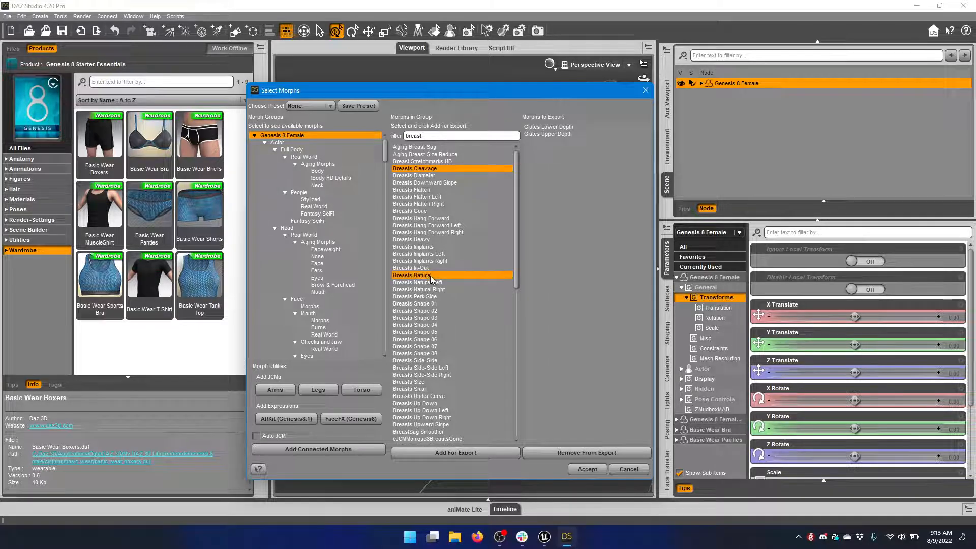
left_click(434, 183, "ctrl")
left_click(459, 453)
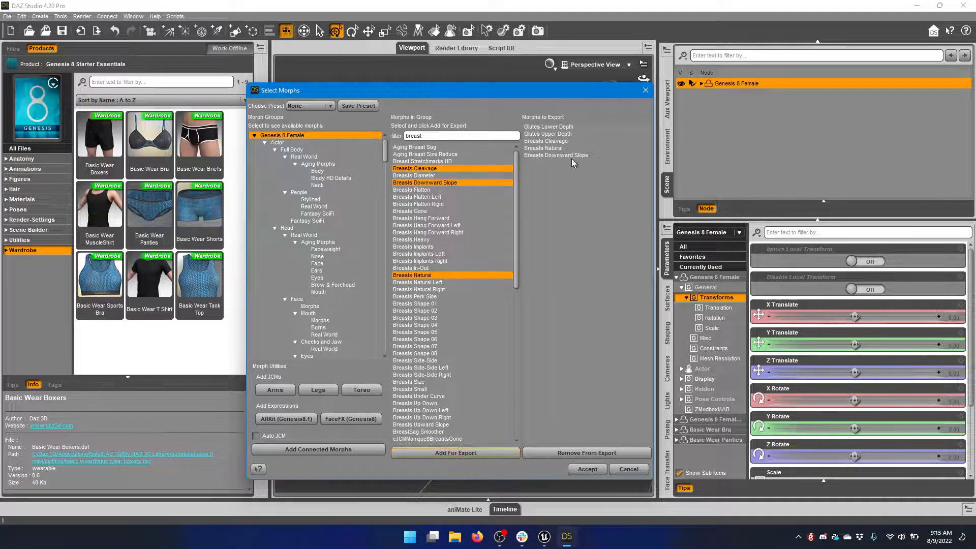
Add the joint-corrective morphs for arms, legs and torso to the export and accept the morph selection
left_click(283, 390)
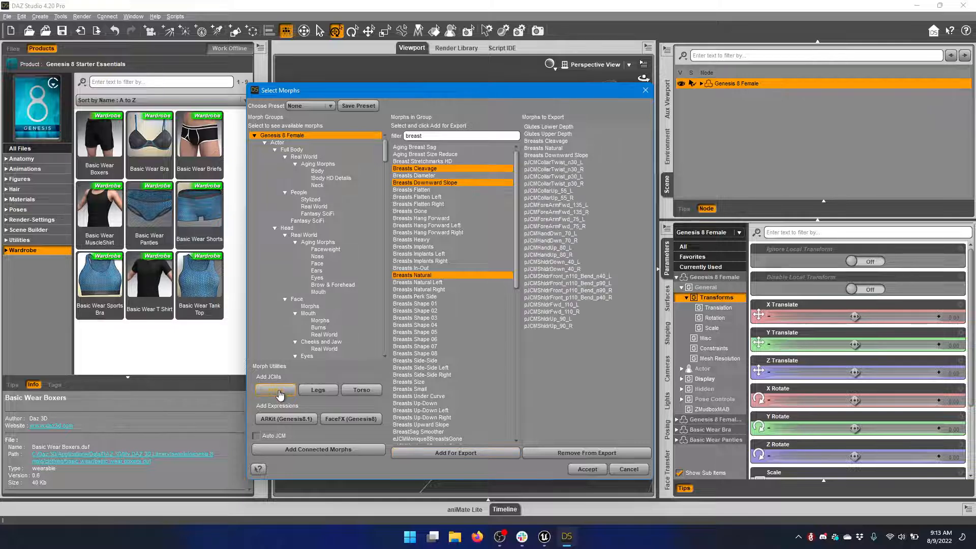
left_click(318, 390)
left_click(362, 390)
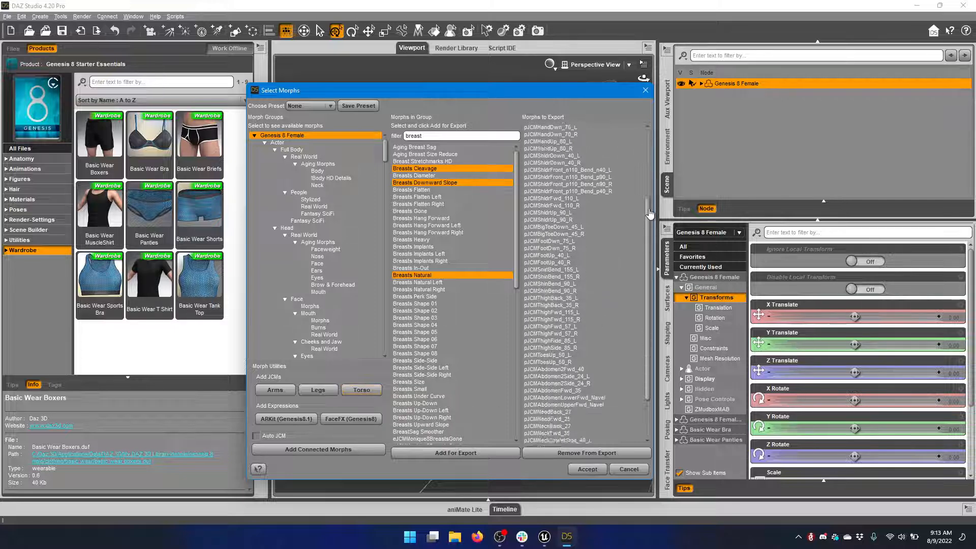
left_click(585, 469)
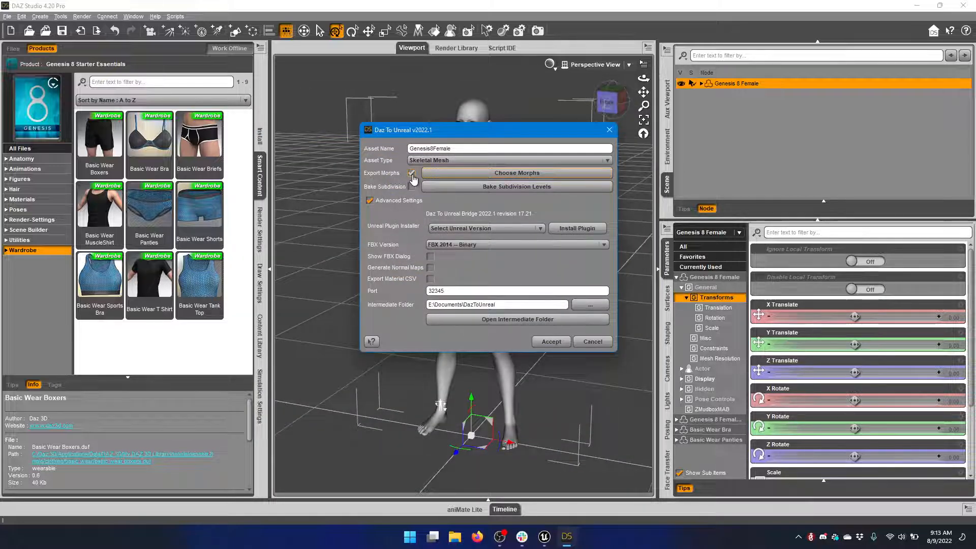
Run the Daz To Unreal export, switch to Unreal Engine and open the imported Genesis8Female skeletal mesh
left_click(547, 342)
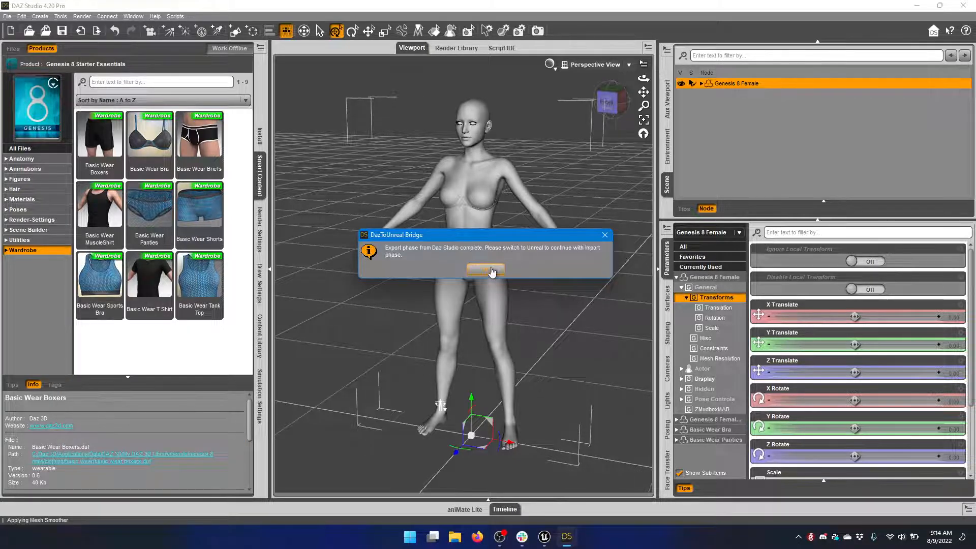
left_click(486, 270)
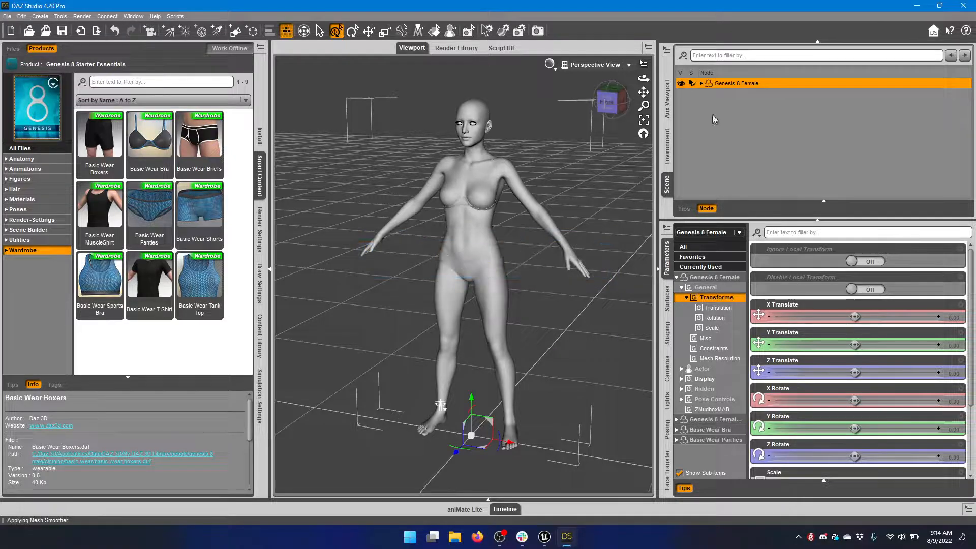
left_click(915, 9)
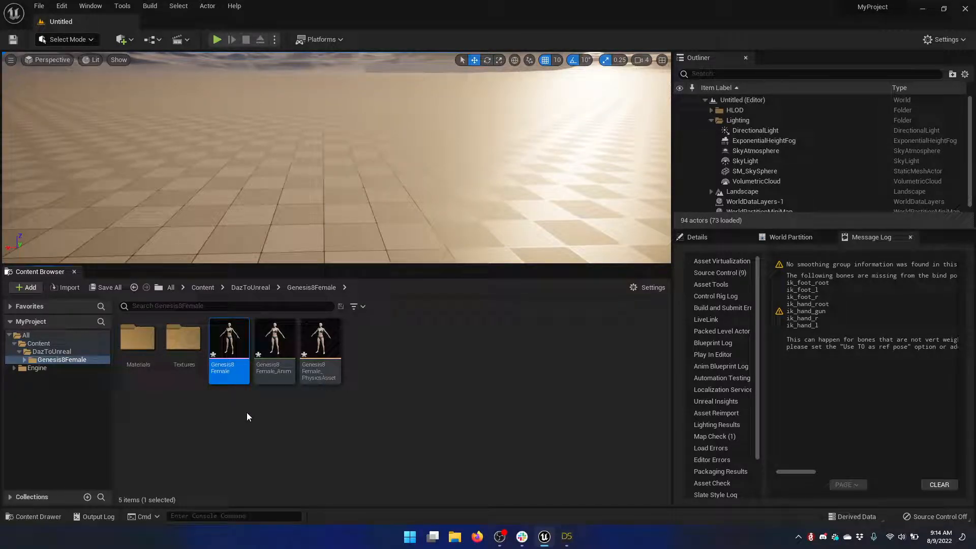
double_click(226, 341)
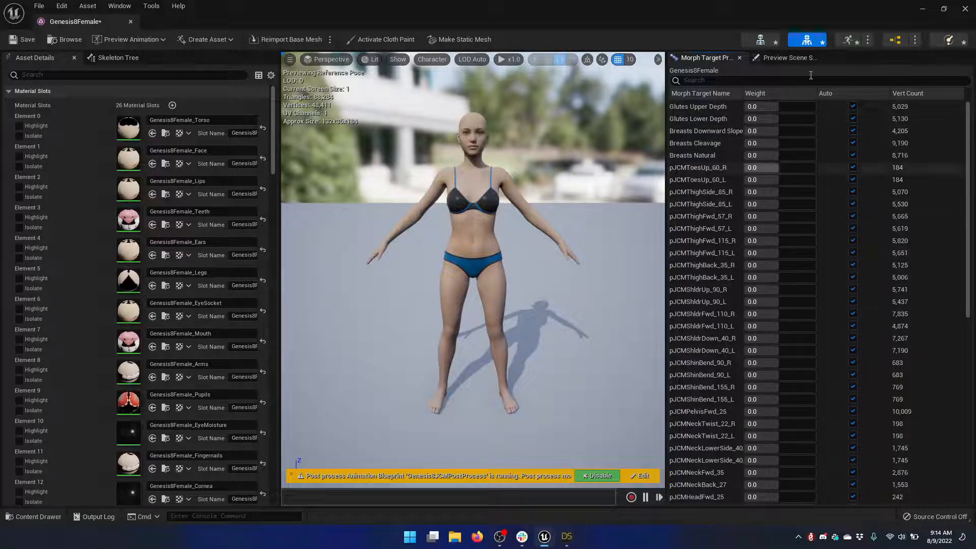
Test the Glutes Upper Depth morph target at weights 1.0 and about 0.46 from the side, and return it to automatic
left_click_drag(776, 107, 816, 108)
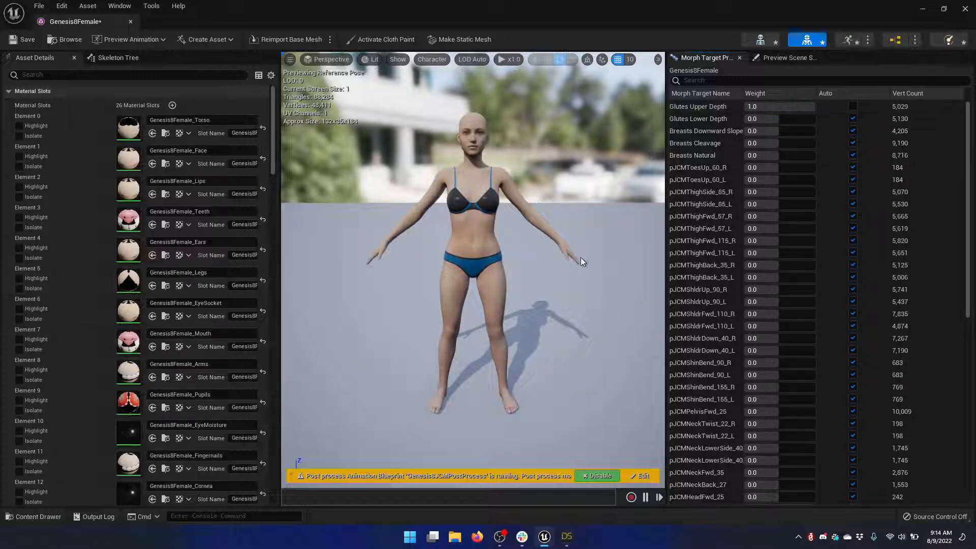
left_click_drag(549, 264, 432, 255, "alt")
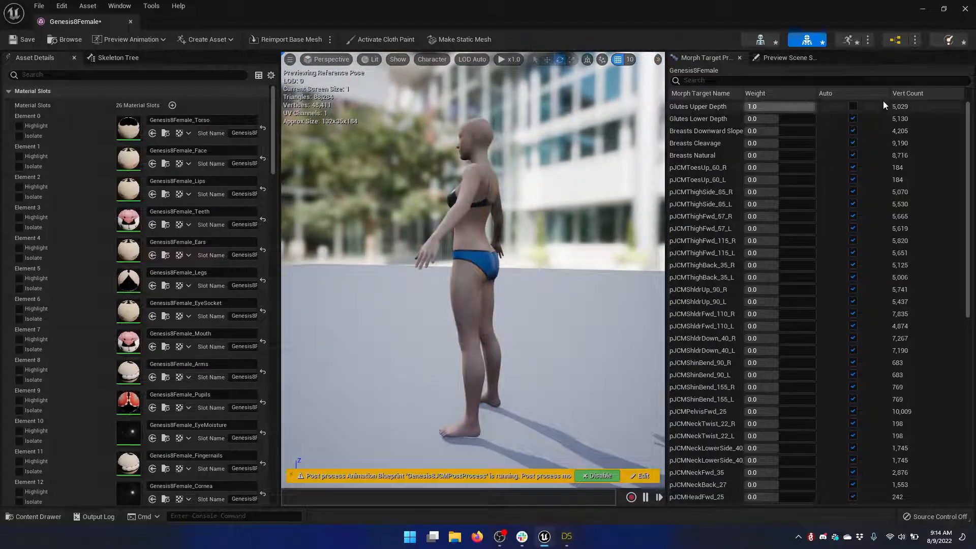
left_click(843, 106)
left_click_drag(805, 107, 772, 107)
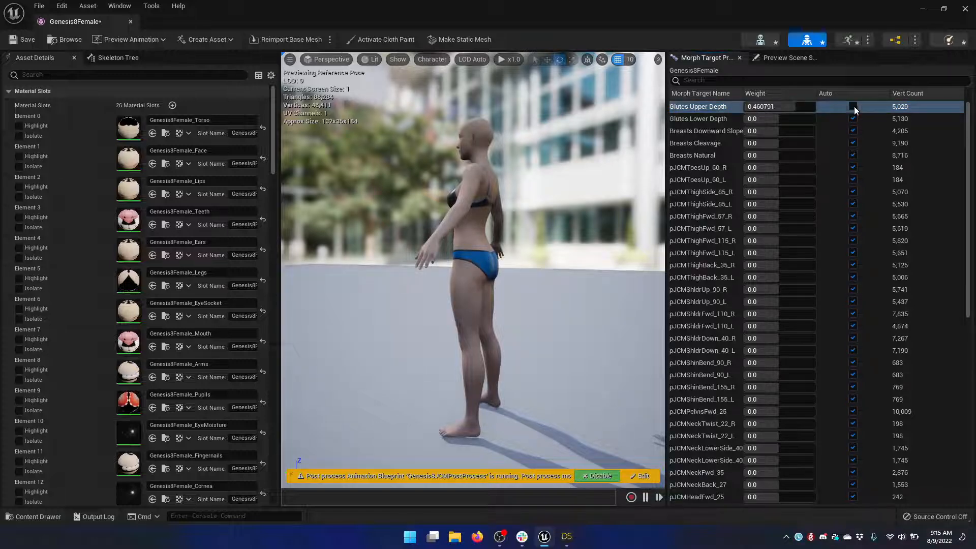
left_click(853, 107)
Preview Glutes Upper Depth and Glutes Lower Depth together at weight 1.0 in close-up, and return both to automatic
scroll(498, 273, "up", 5)
scroll(499, 273, "up", 2)
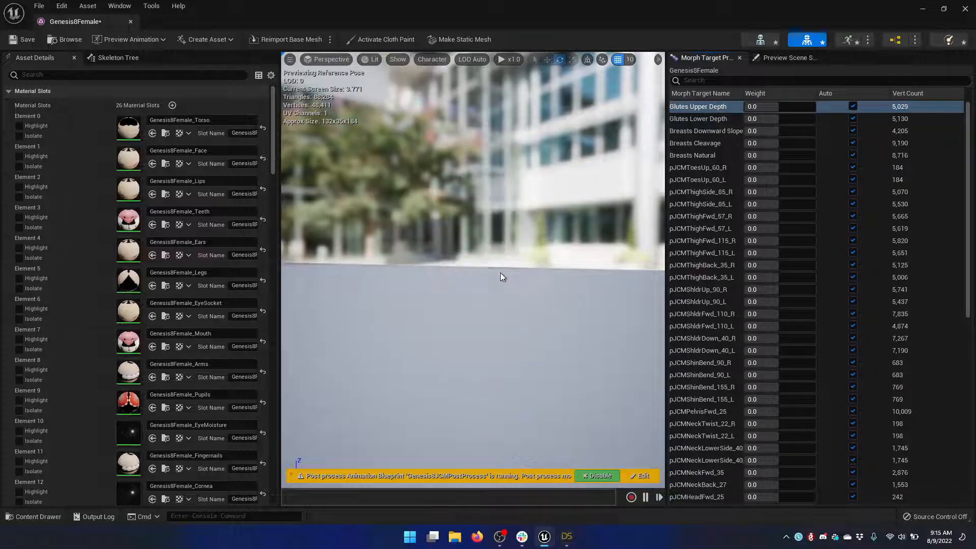
scroll(498, 273, "down", 2)
scroll(499, 272, "up", 1)
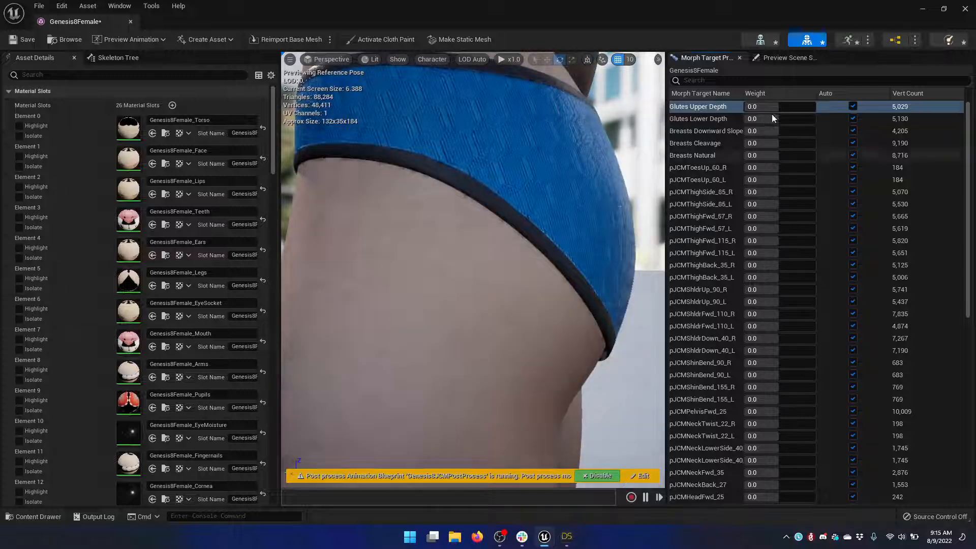
left_click_drag(778, 107, 815, 120)
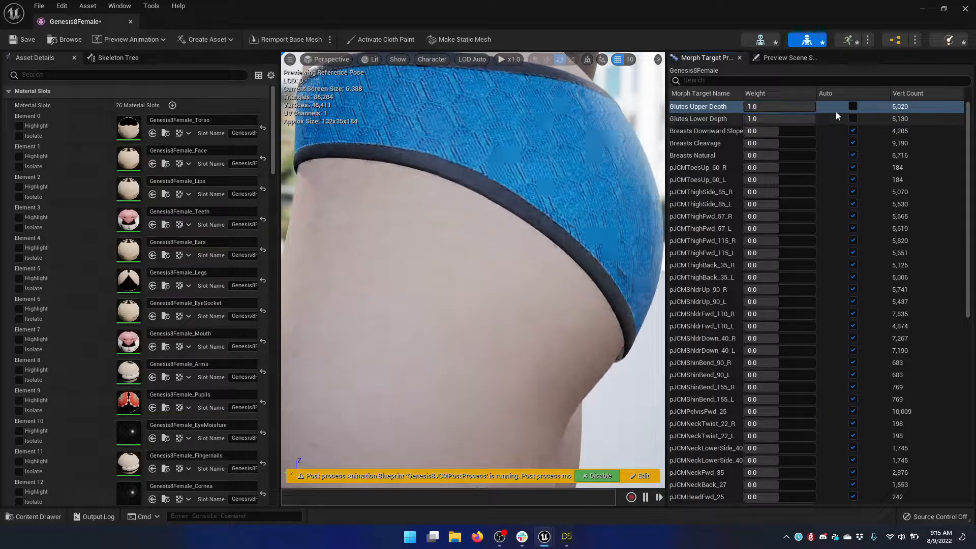
left_click(853, 106)
left_click(853, 118)
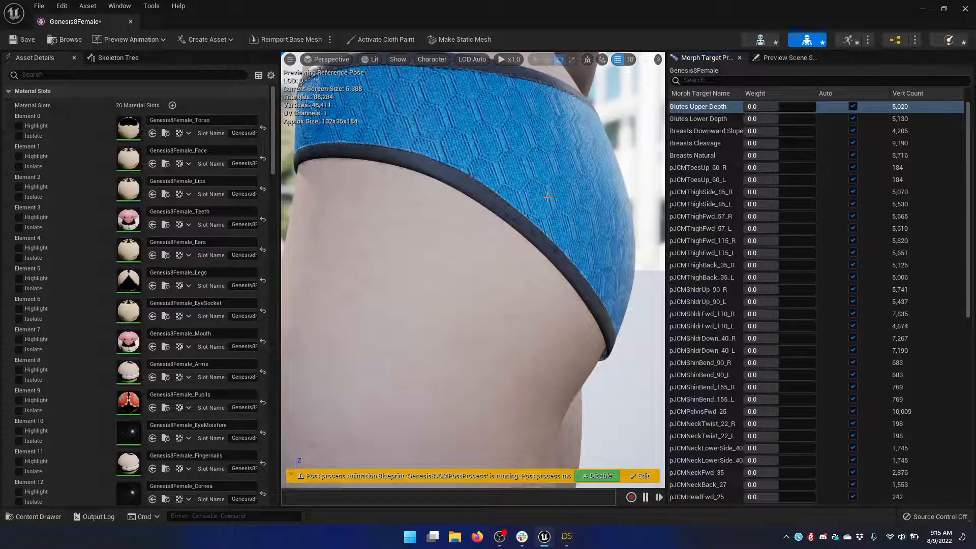
Preview Breasts Downward Slope and Glutes Upper Depth at weight -1.0 from the front, and return both to automatic
scroll(555, 193, "down", 8)
middle_click_drag(641, 348, 603, 224)
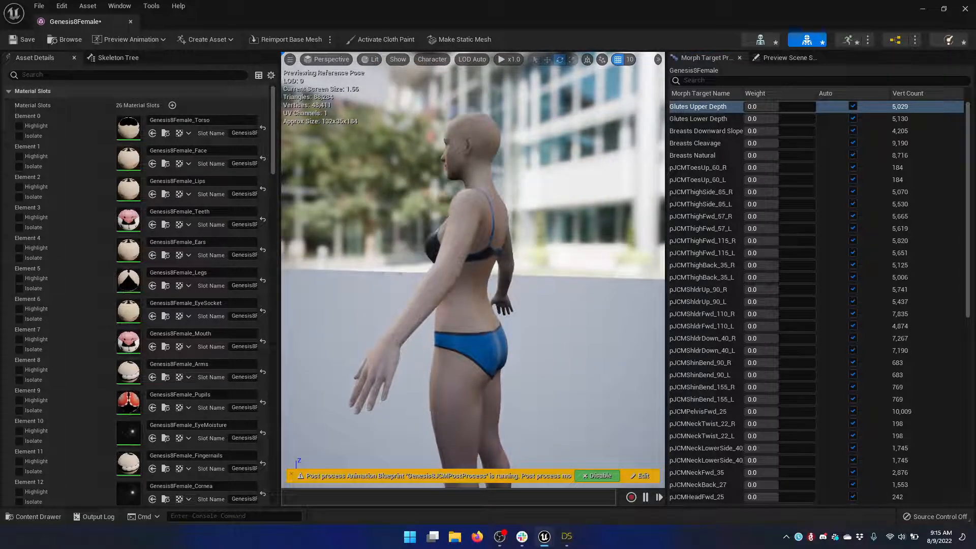
left_click_drag(598, 172, 661, 172, "alt")
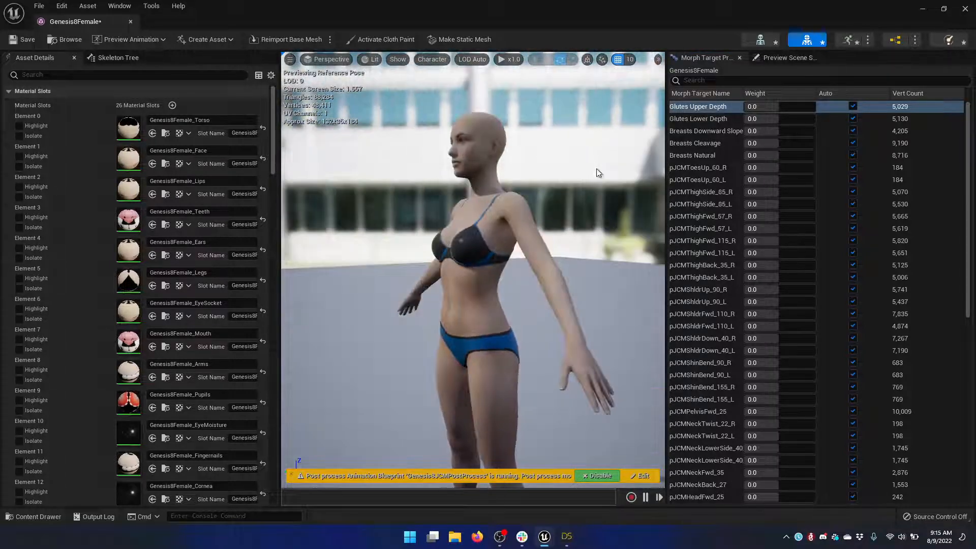
left_click_drag(777, 131, 745, 106)
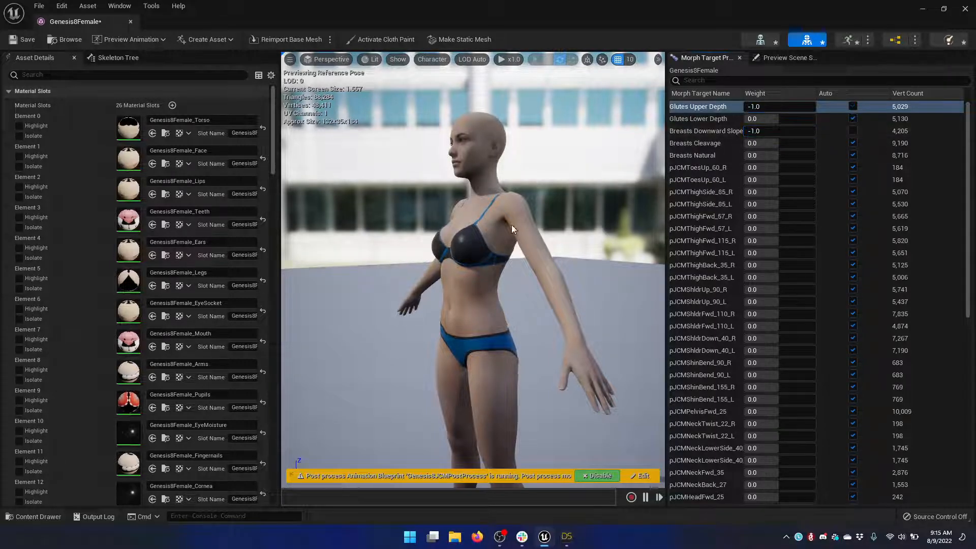
scroll(479, 235, "up", 5)
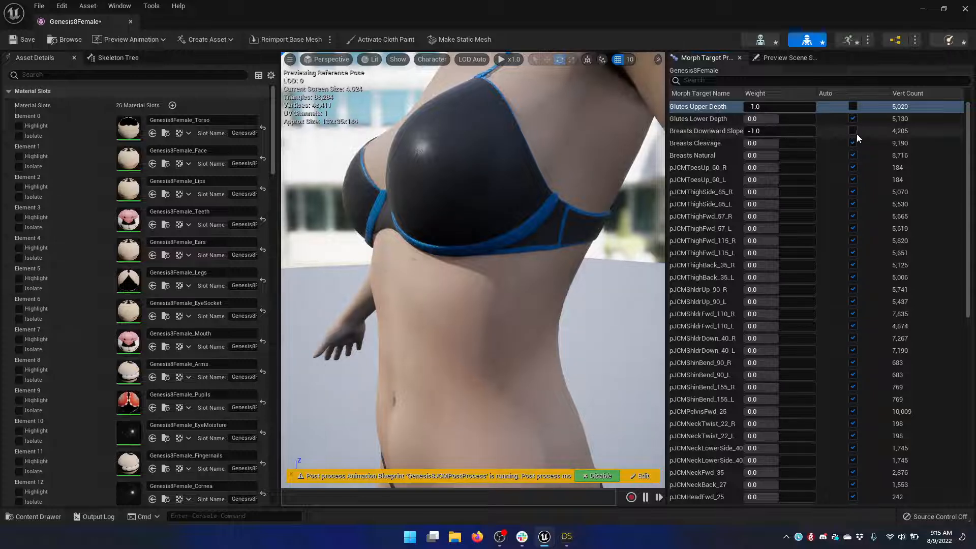
left_click(852, 106)
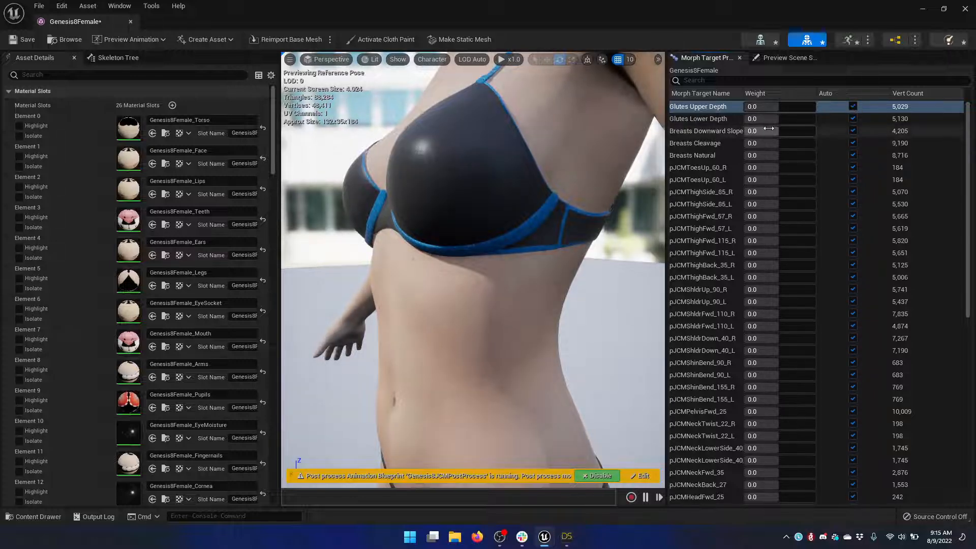
Preview Glutes Upper Depth and Breasts Natural at 1.0, Breasts Downward Slope at about 0.88 and Breasts Cleavage at about 0.97, and return all to automatic
left_click_drag(780, 131, 815, 155)
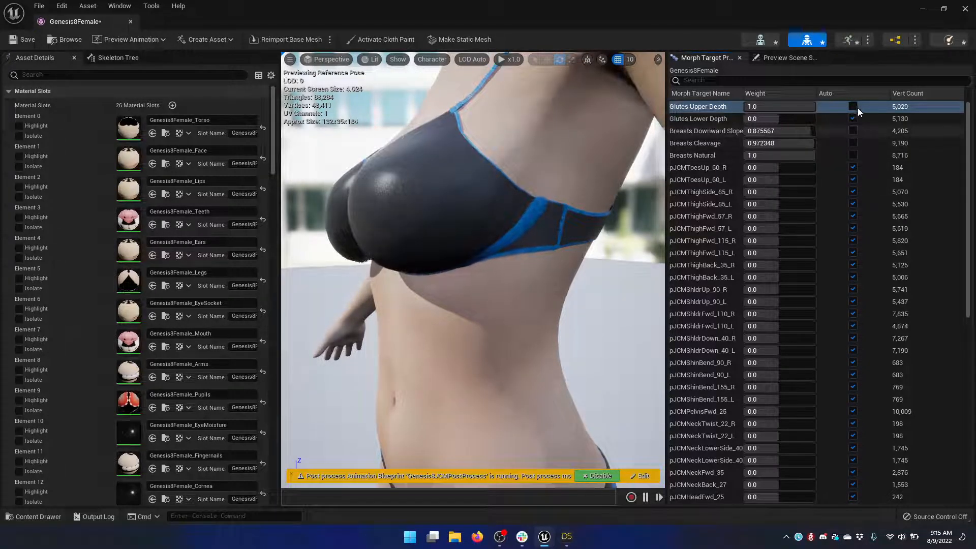
left_click(856, 106)
left_click(852, 130)
left_click(854, 143)
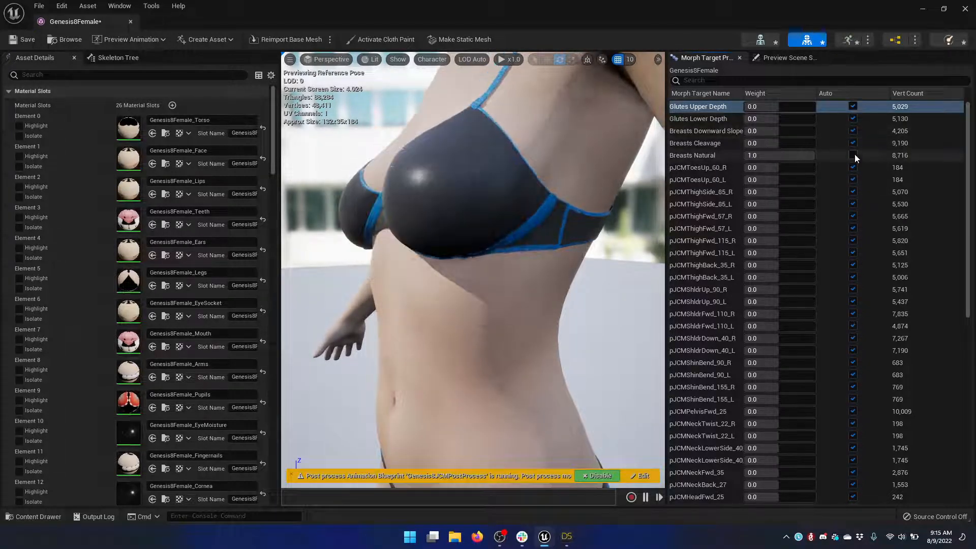
left_click(854, 155)
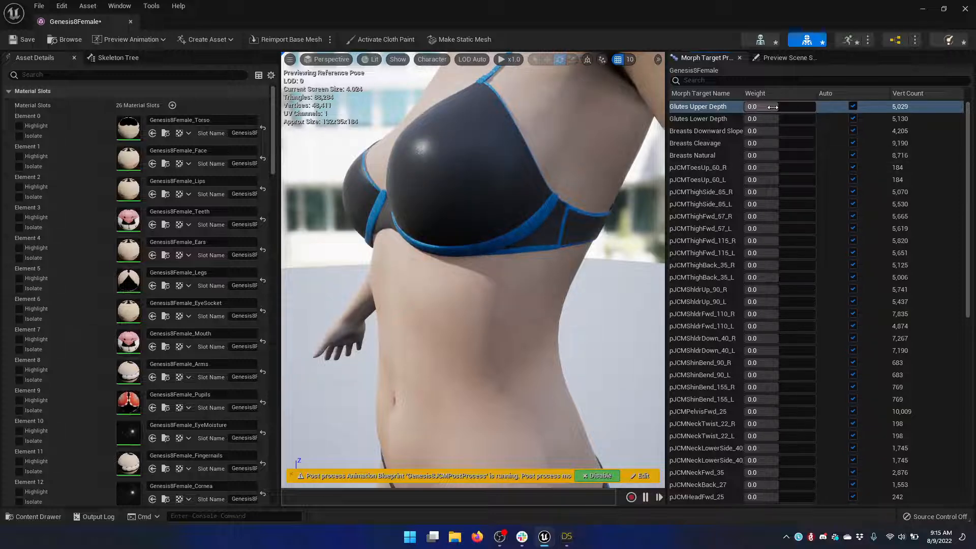
Preview Glutes Upper Depth at weight -1.0, return it to automatic and close the Genesis8Female mesh editor
left_click_drag(779, 107, 744, 107)
scroll(545, 218, "down", 10)
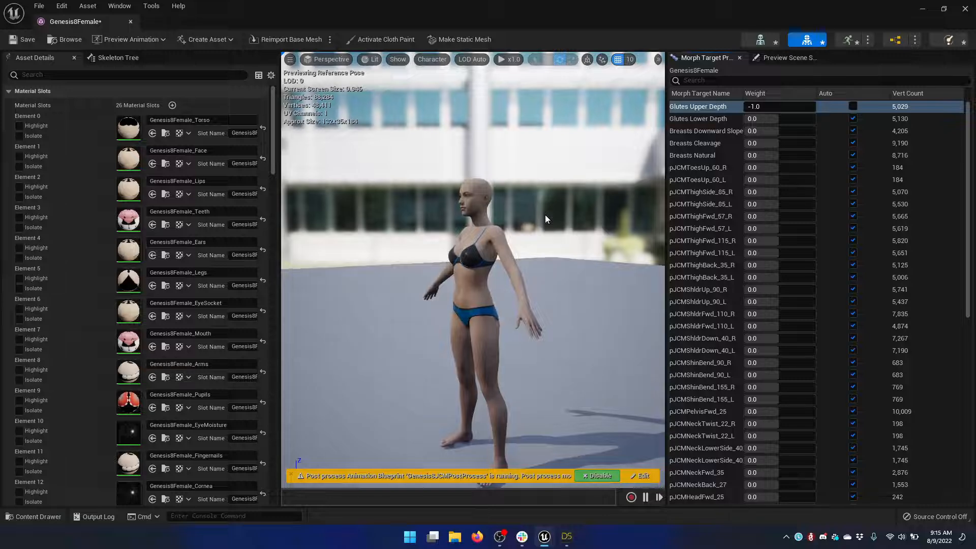
left_click(852, 107)
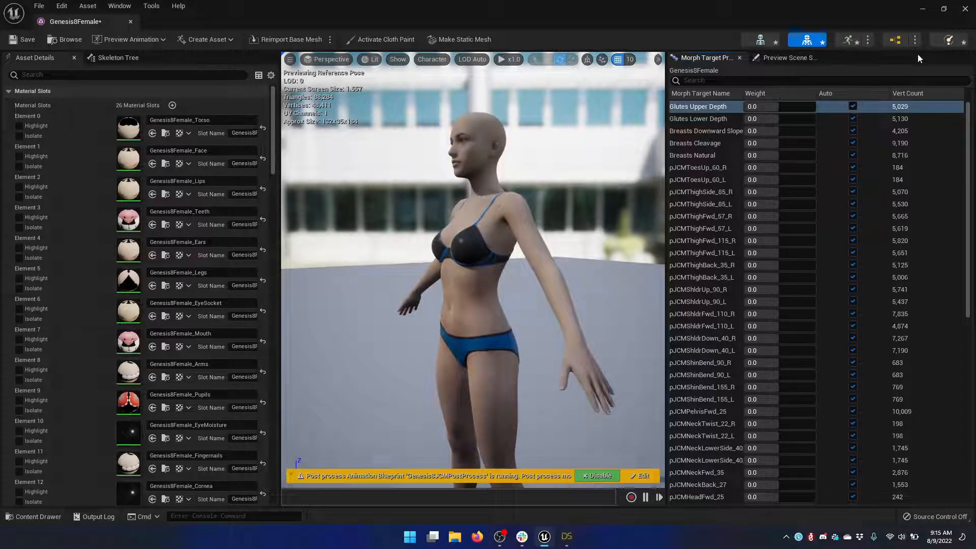
left_click(965, 9)
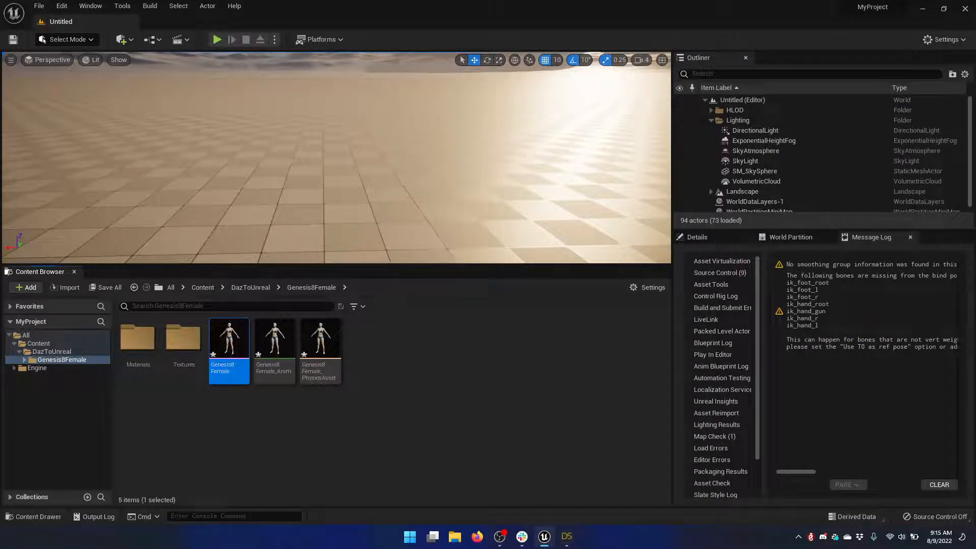
Switch to DAZ Studio, find the aniBlock High Heel Walk for Genesis 8 Female(s) product and apply its HHW Body M animation to the figure
left_click(569, 542)
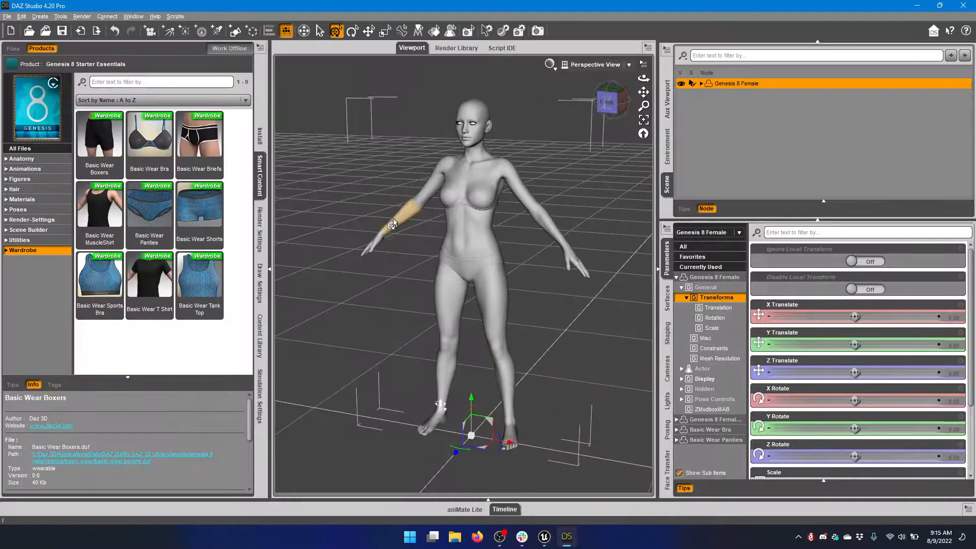
left_click(11, 66)
left_click(31, 121)
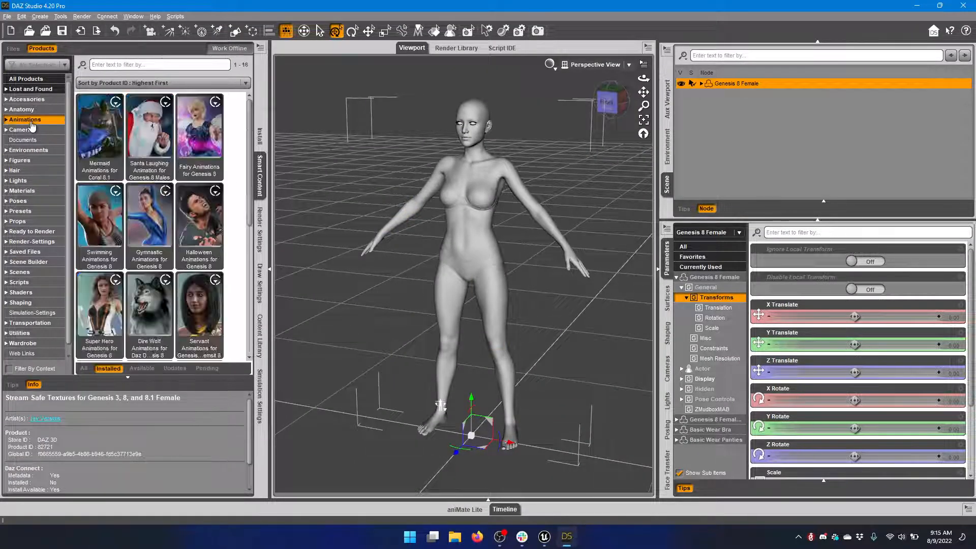
scroll(153, 208, "down", 5)
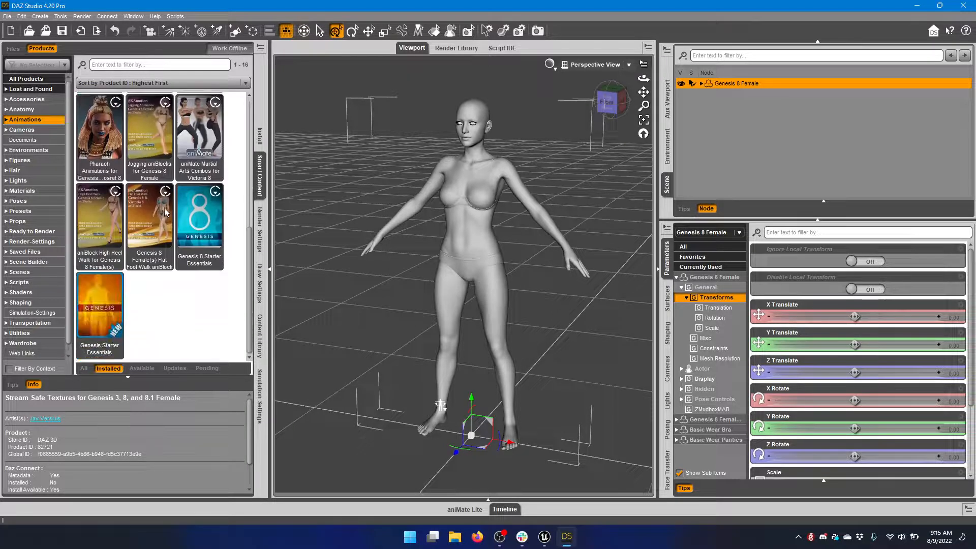
double_click(95, 228)
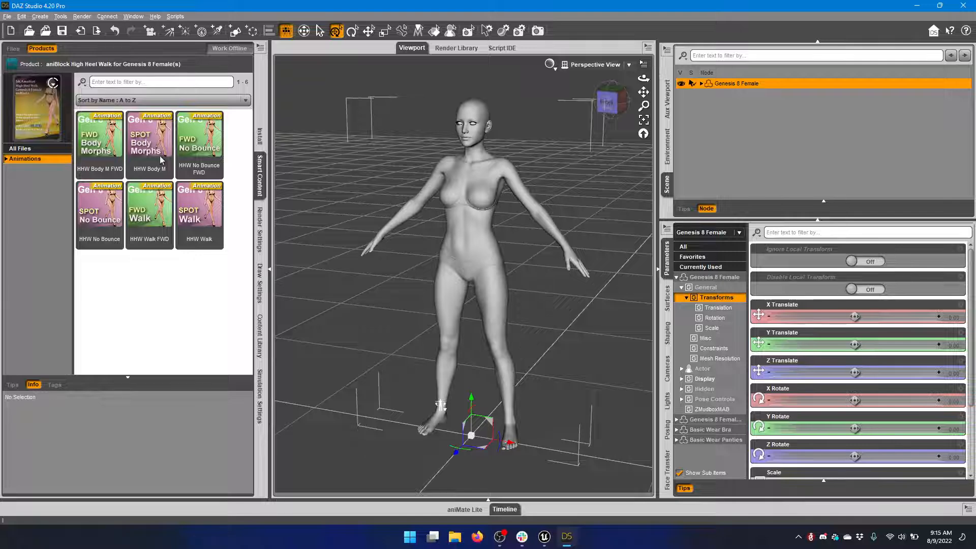
mouse_move(158, 150)
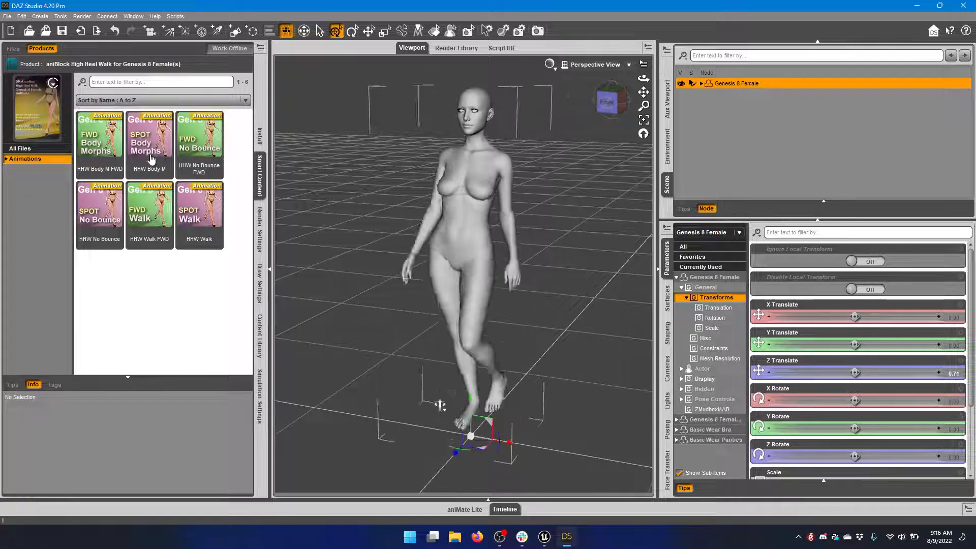
left_click(159, 149)
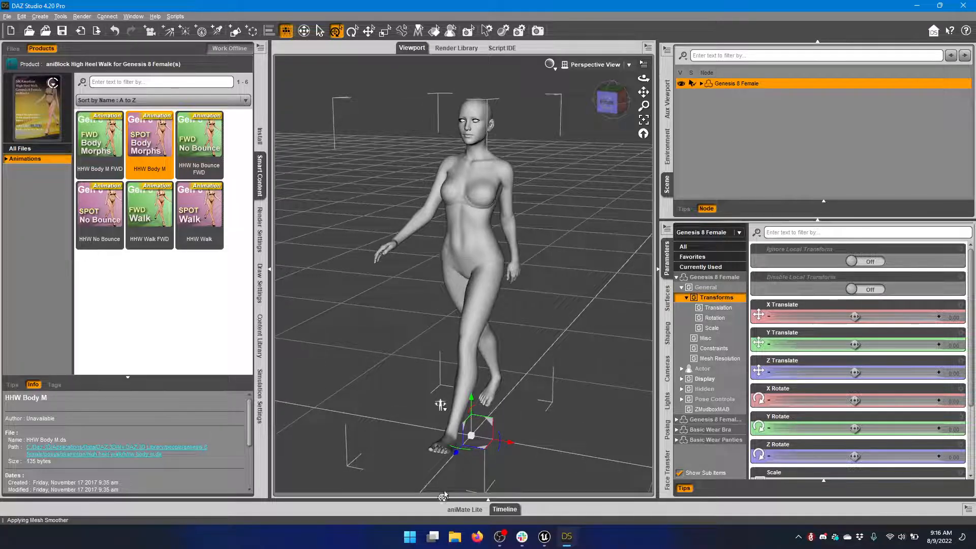
Play the HHW Body M aniBlock in aniMate Lite to check the walk and stop the playback
left_click(457, 510)
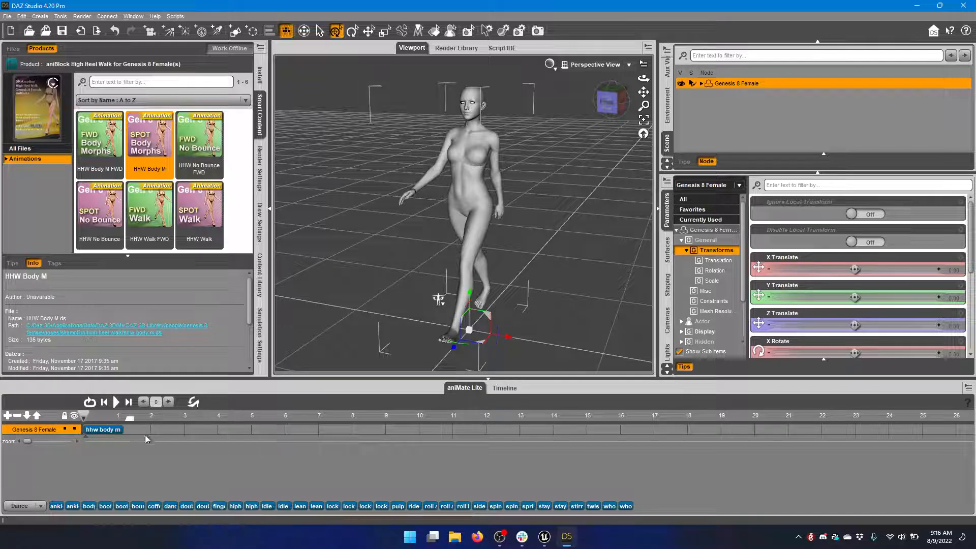
left_click(116, 402)
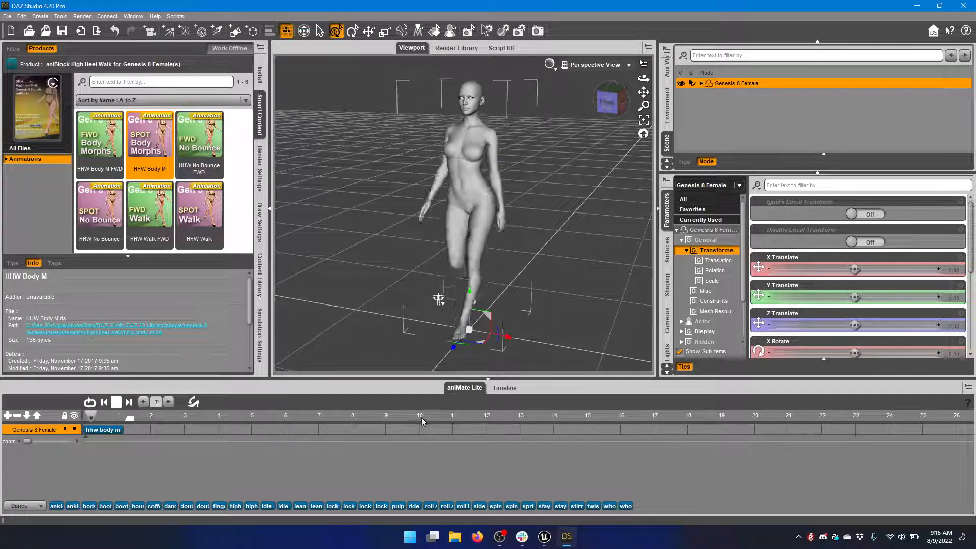
left_click(116, 403)
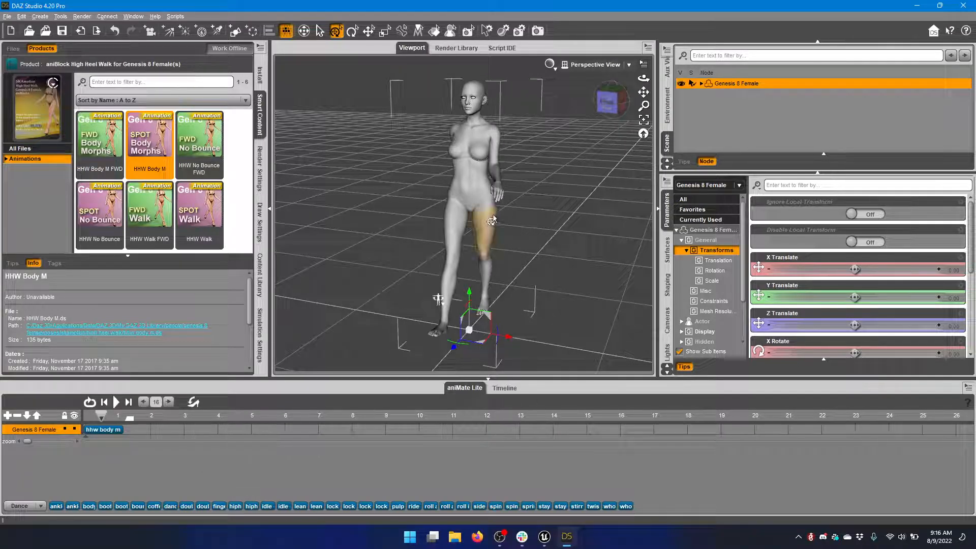
Bake the HHW Body M aniBlock to studio keyframes and show the baked keys on the Timeline
right_click(185, 462)
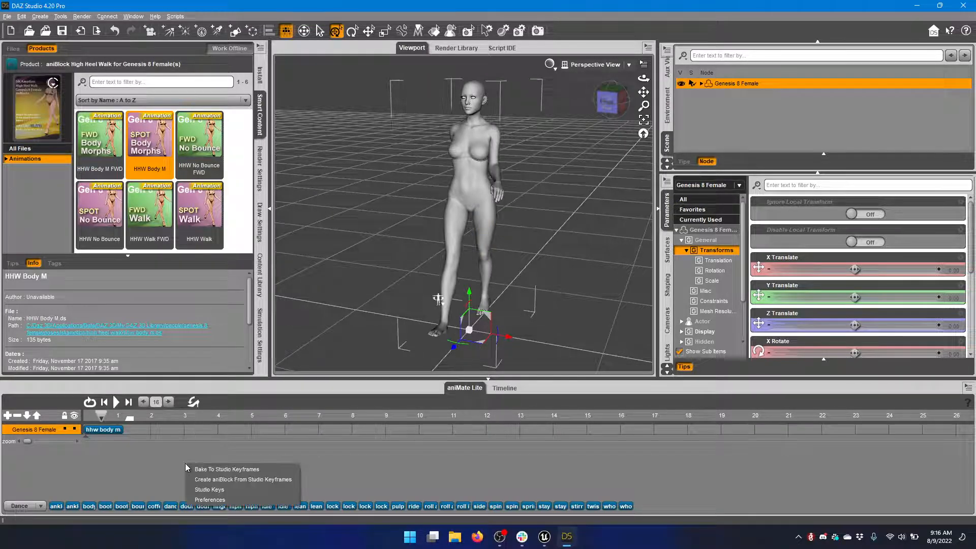
left_click(140, 450)
right_click(140, 449)
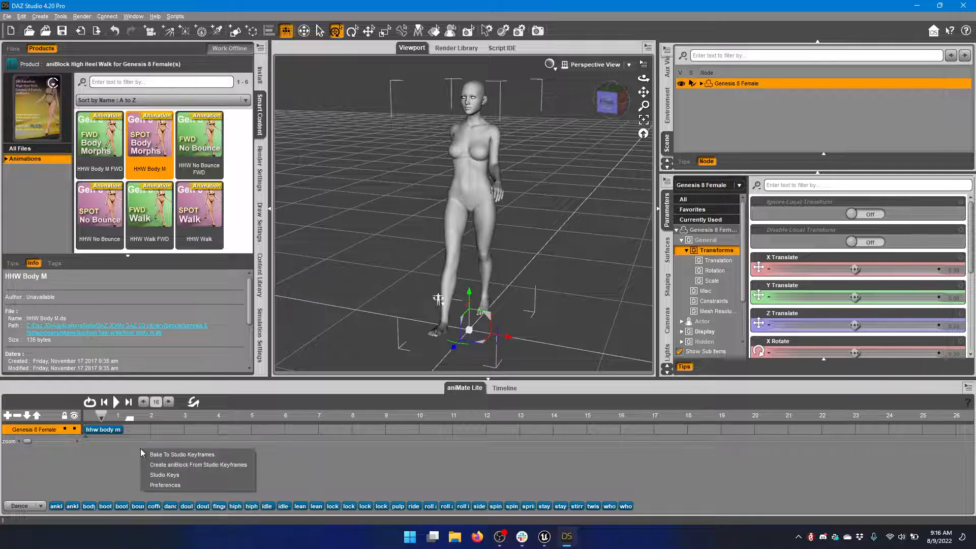
left_click(222, 456)
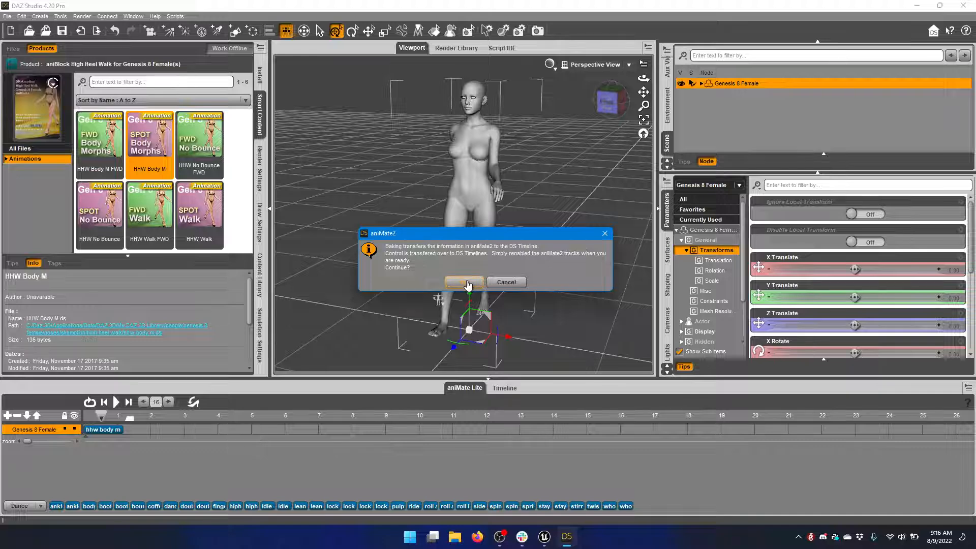
left_click(464, 283)
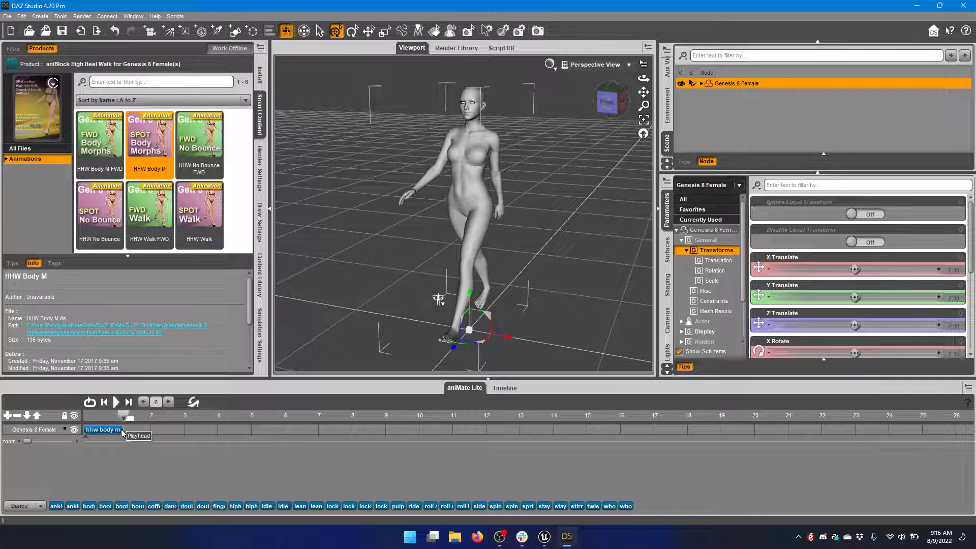
left_click(502, 388)
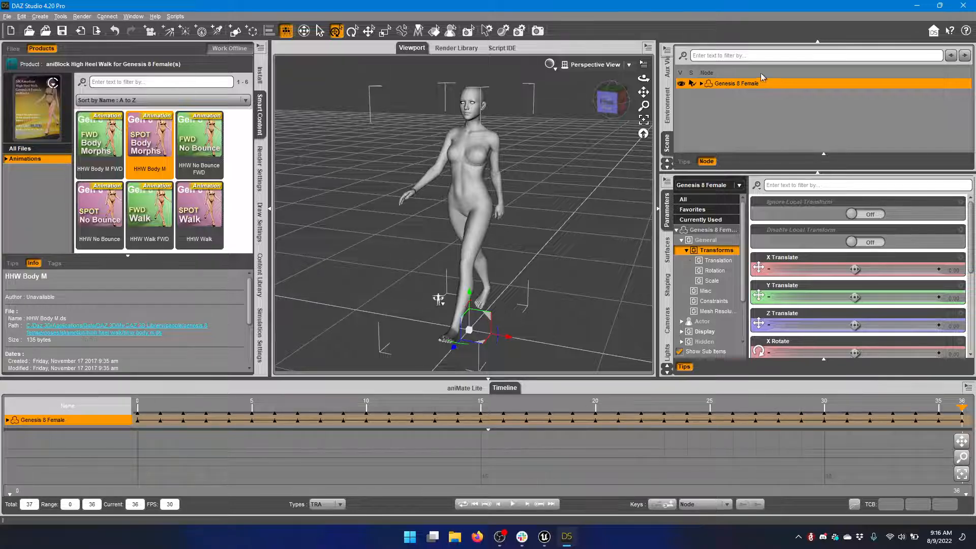
Filter Genesis 8 Female's currently used parameters for "glut" and scrub the animation to frame 9 to examine the glute morphs
left_click(798, 103)
left_click(791, 82)
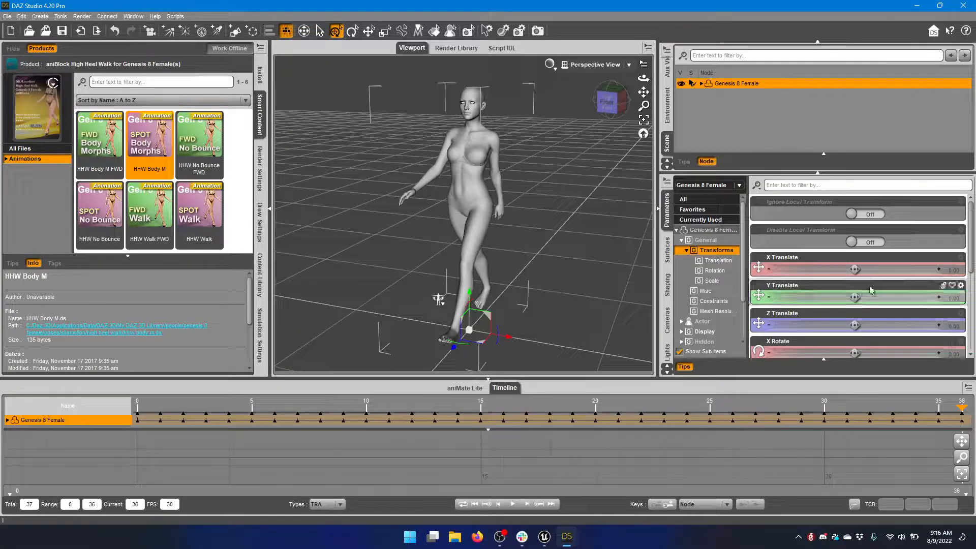
left_click(719, 220)
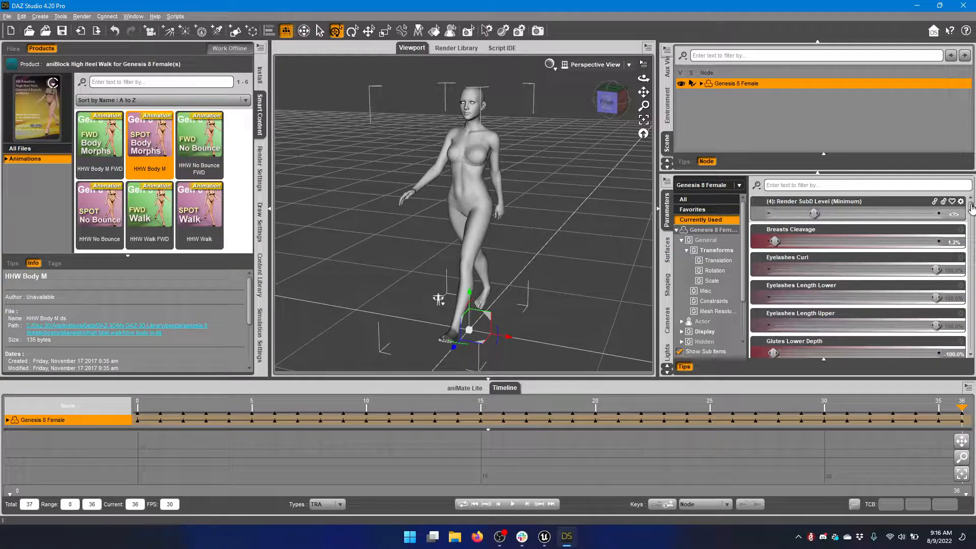
mouse_move(970, 205)
left_mouse_down()
mouse_move(971, 216)
mouse_move(970, 205)
left_mouse_up()
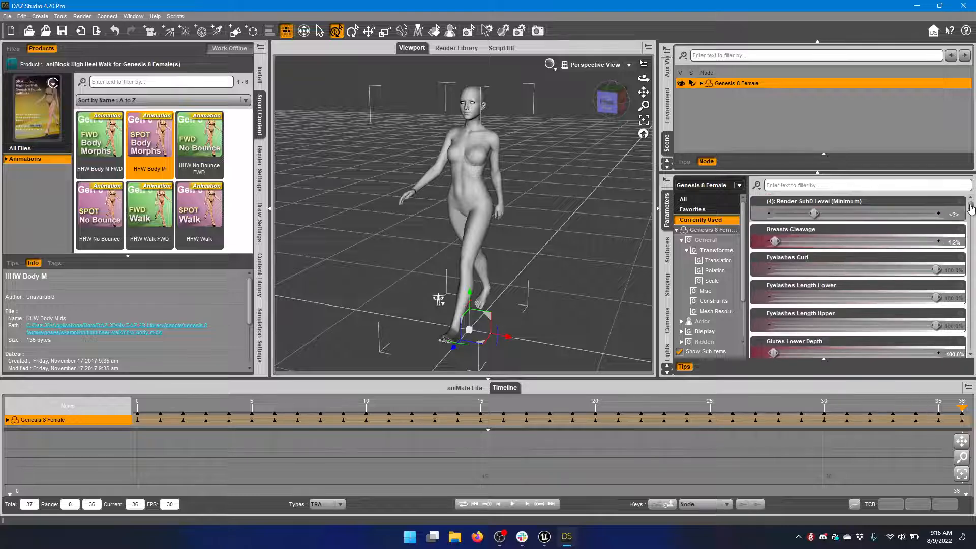
left_click(803, 186)
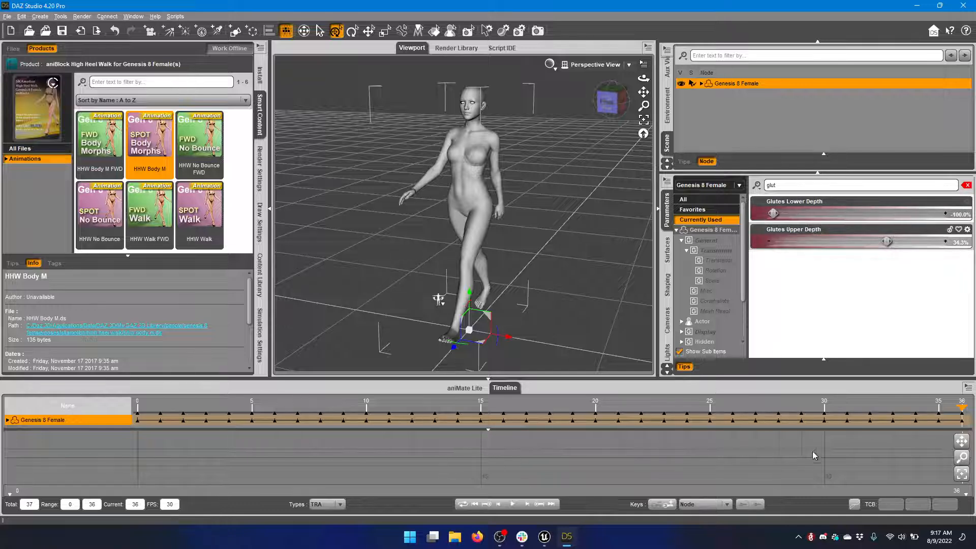
left_click_drag(960, 408, 341, 407)
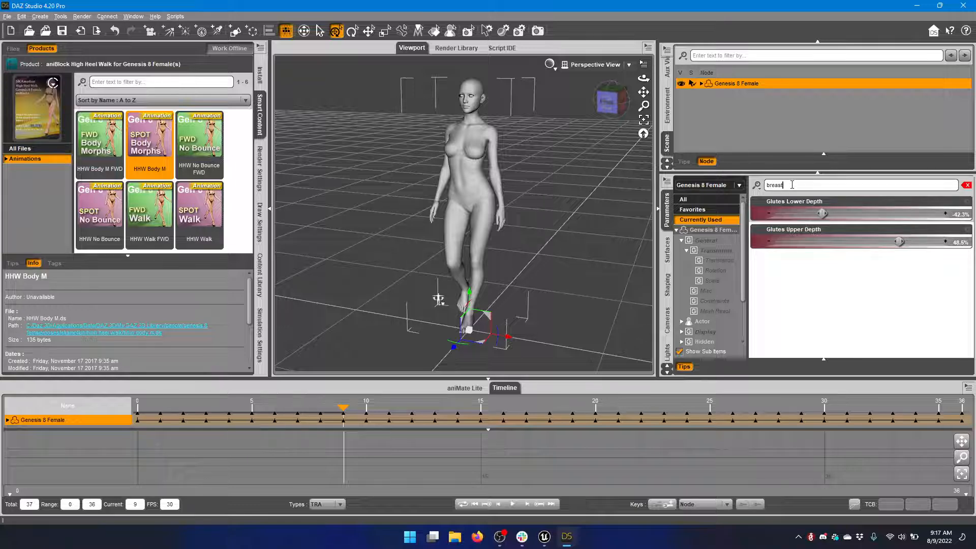
Refresh the currently used parameters filtered for "breast", scrub the animation to examine the breast morphs, and return to frame 0
left_click(667, 180)
mouse_move(702, 189)
left_click(891, 311)
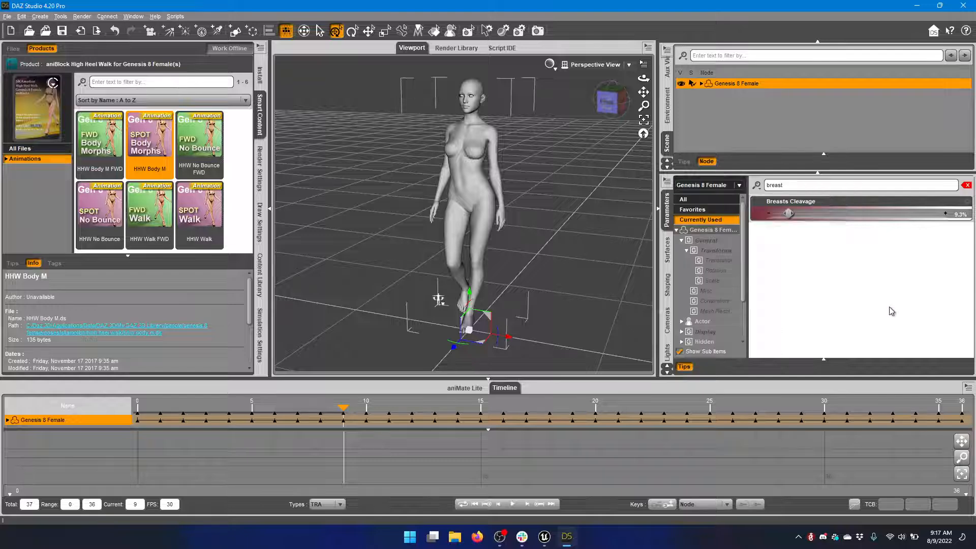
left_click(698, 210)
left_click(700, 219)
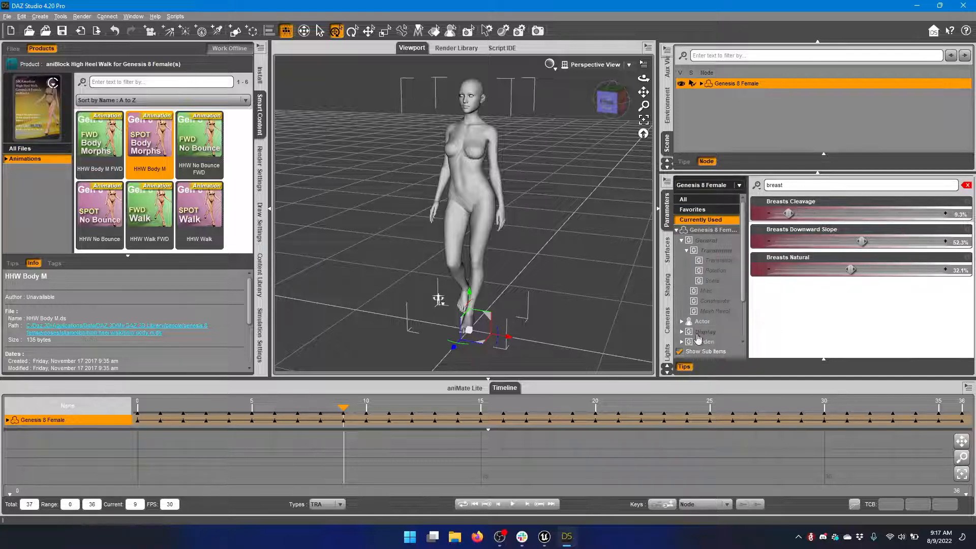
left_click_drag(339, 405, 595, 406)
left_click_drag(522, 408, 366, 407)
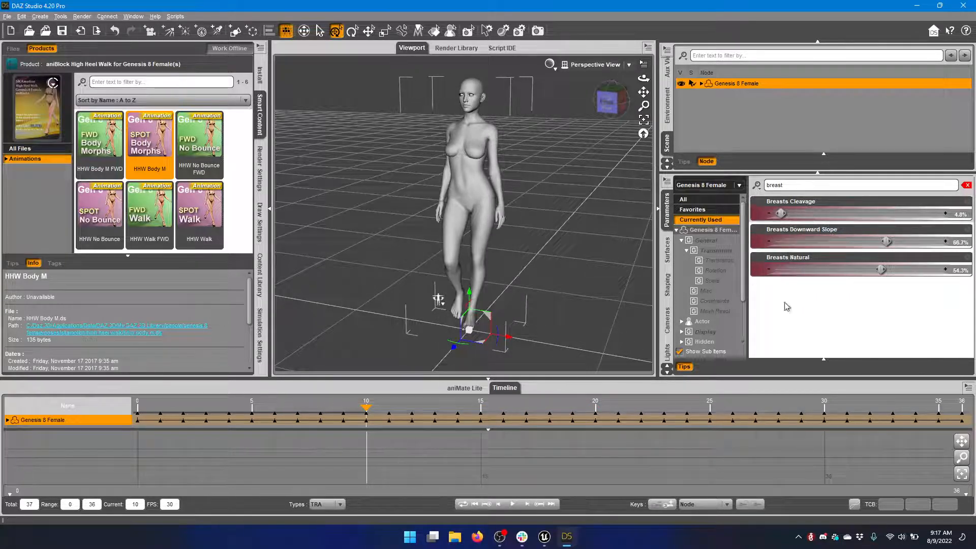
mouse_move(366, 406)
left_mouse_down()
mouse_move(224, 406)
mouse_move(664, 406)
mouse_move(250, 406)
mouse_move(108, 395)
left_mouse_up()
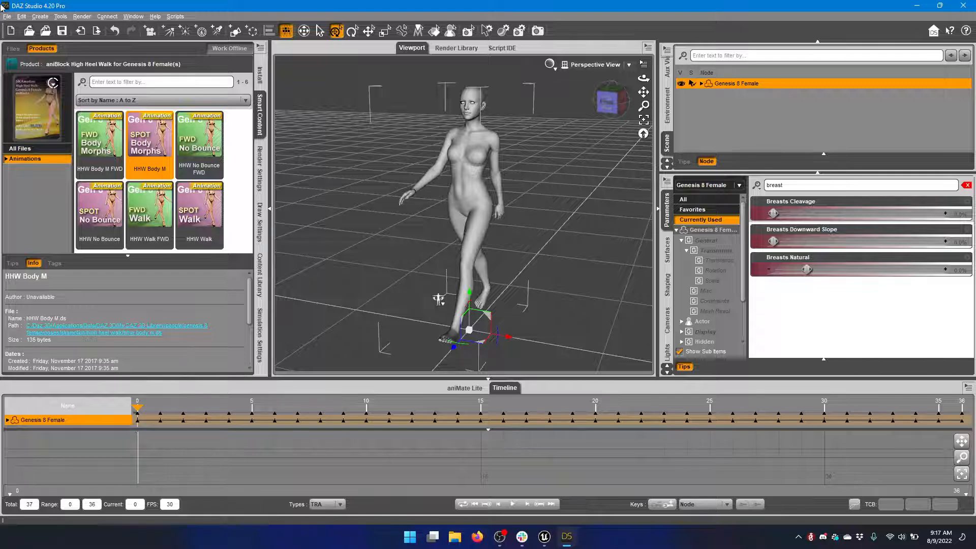
Send the Genesis8Female asset through Daz To Unreal with the asset type set to Animation and Export Morphs enabled
left_click(8, 17)
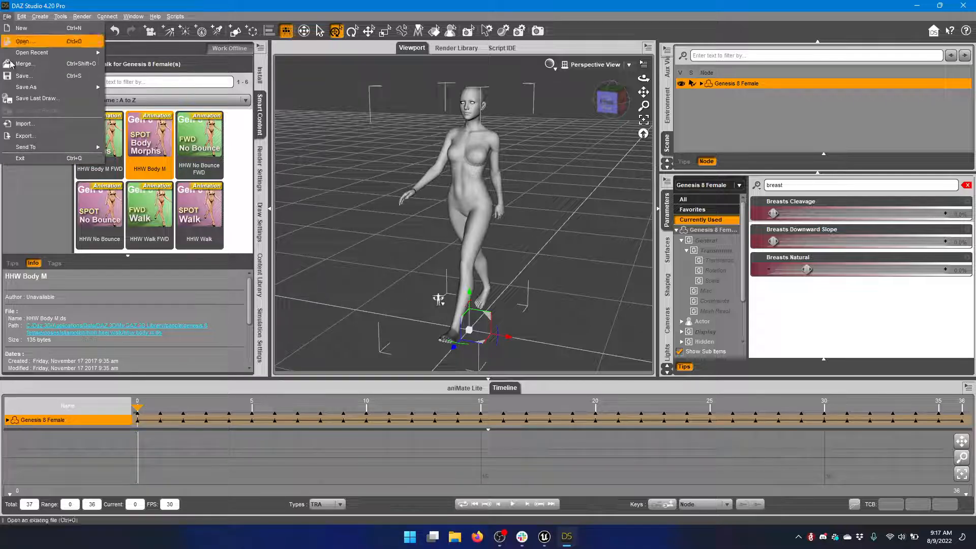
mouse_move(52, 151)
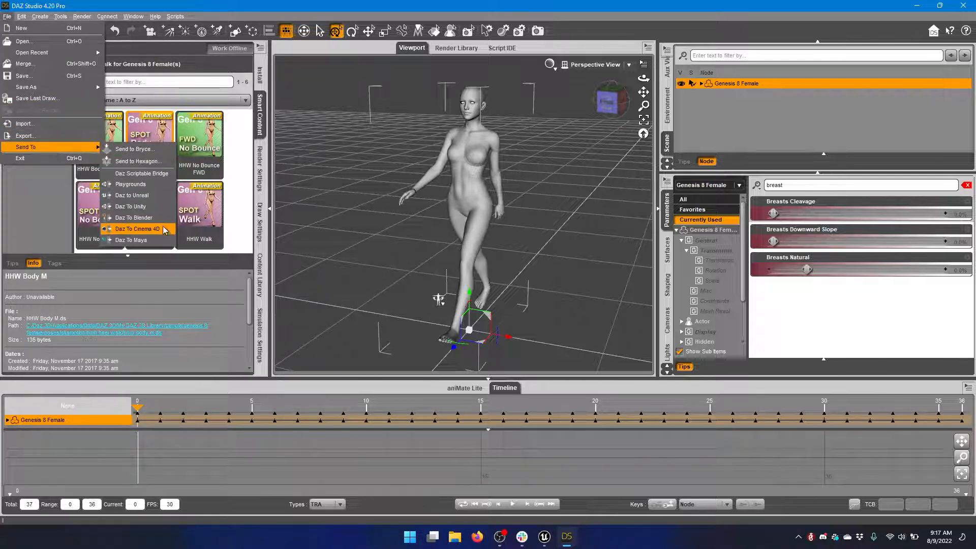
left_click(156, 197)
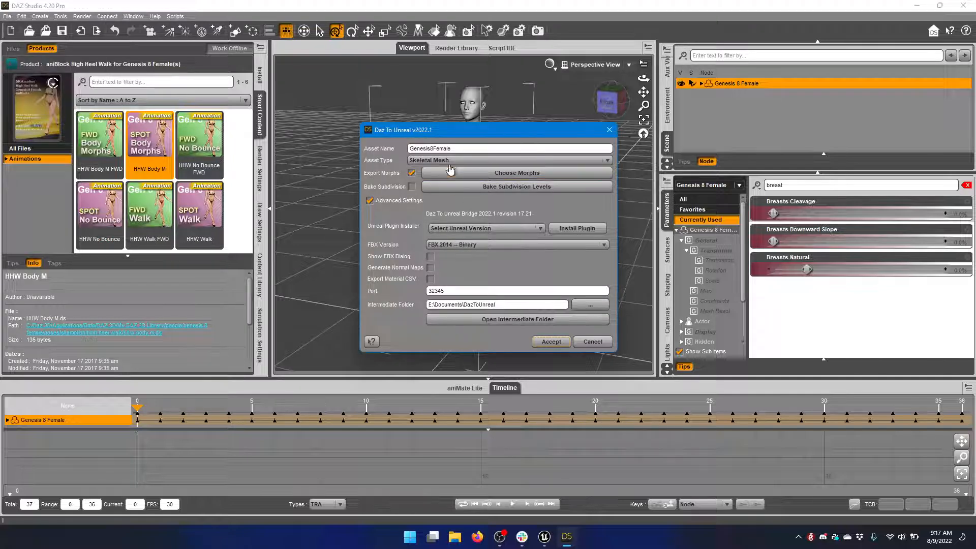
left_click(430, 162)
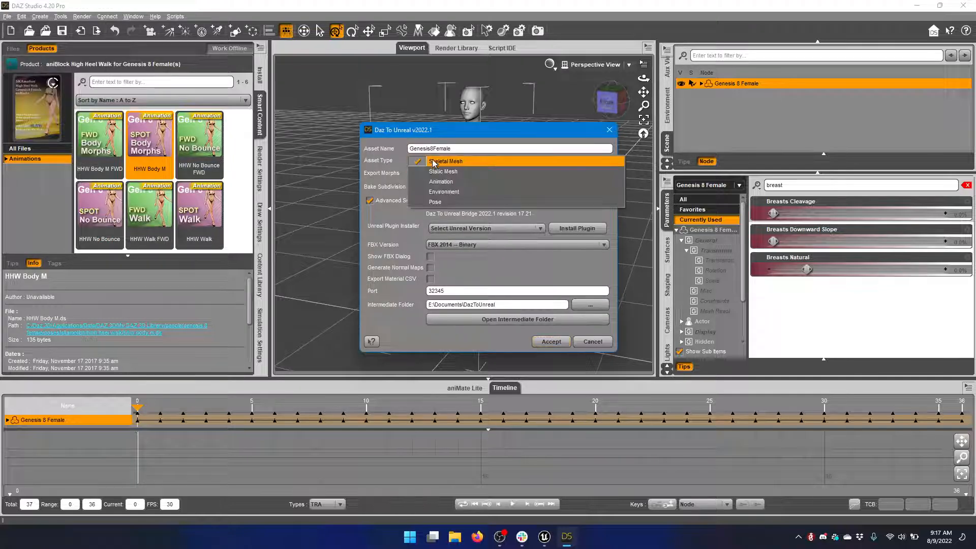
left_click(443, 188)
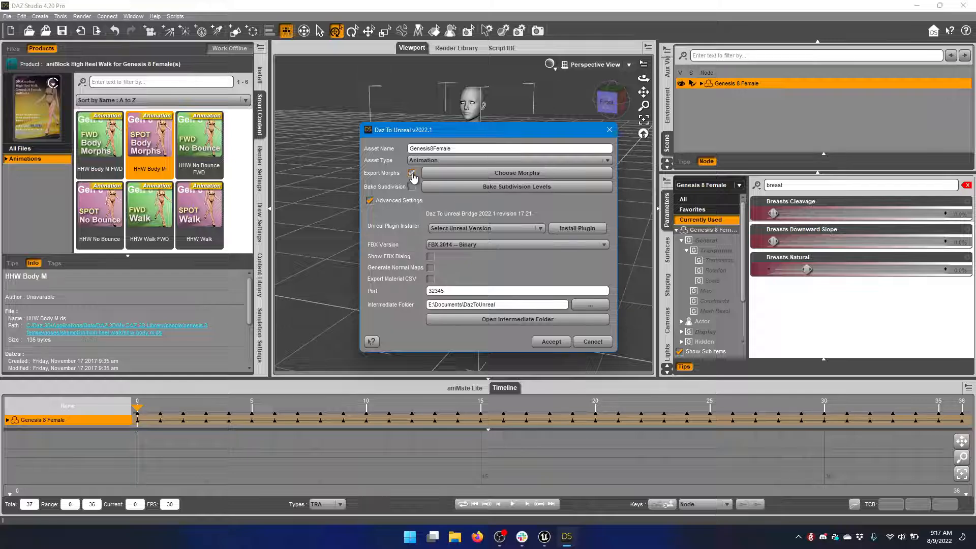
left_click(555, 343)
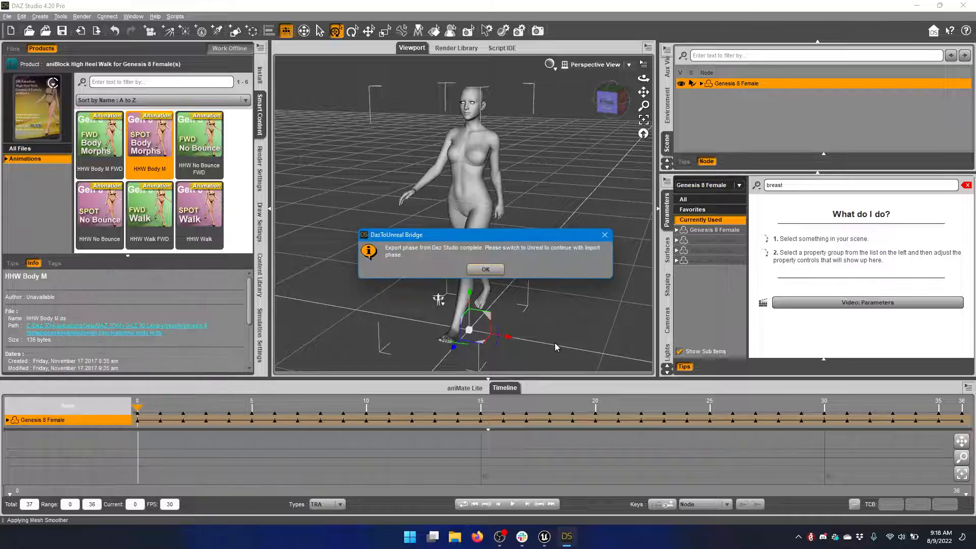
left_click(485, 269)
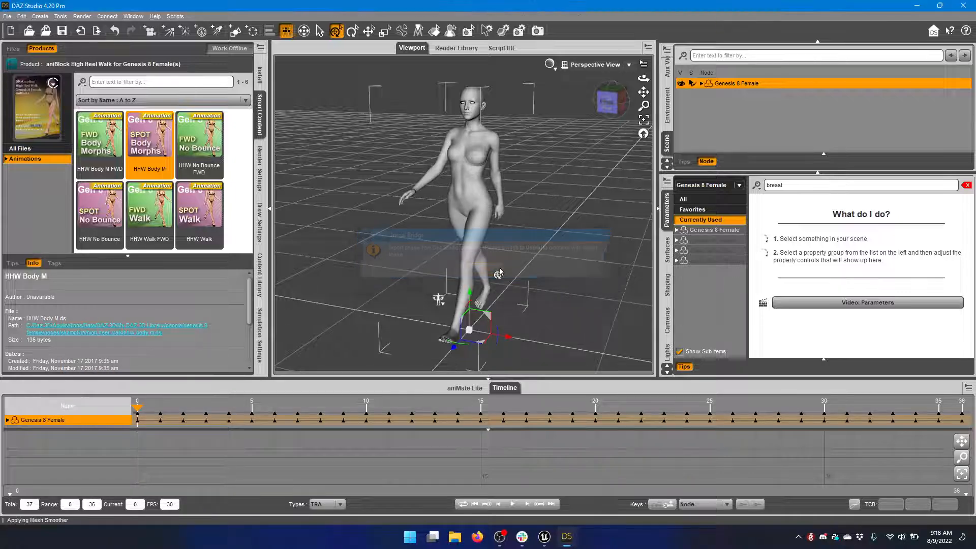
Switch to Unreal Engine and open the Genesis8Female skeletal mesh from the DazToUnreal/Genesis8Female folder
left_click(916, 6)
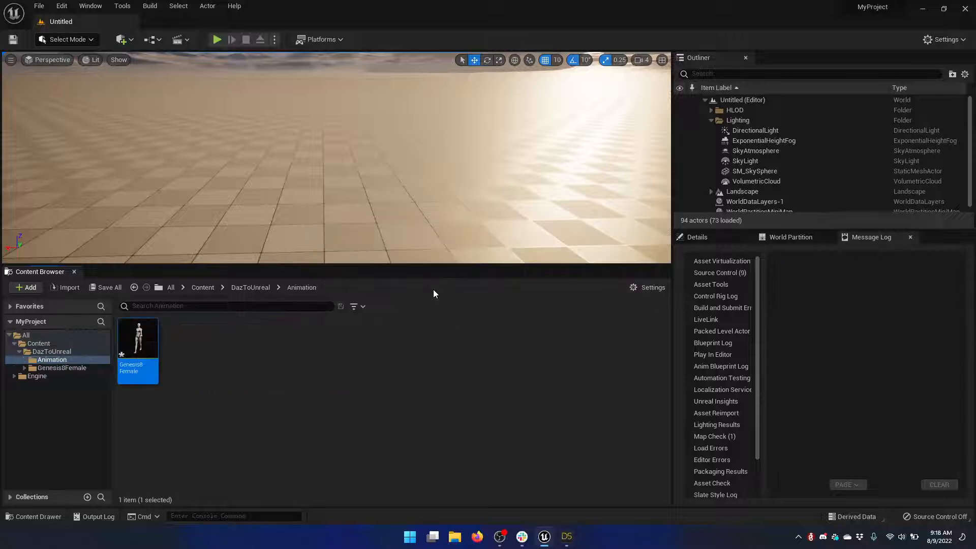
mouse_move(143, 337)
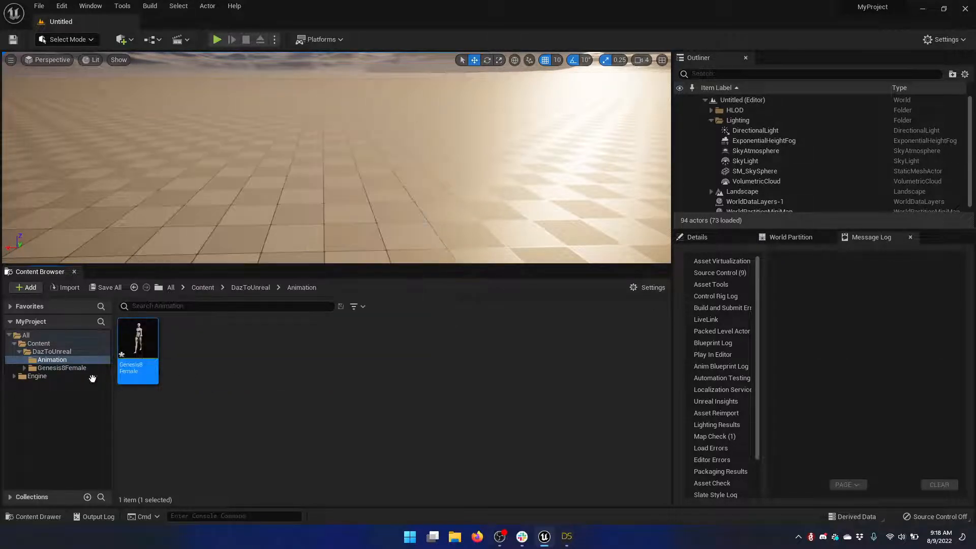
left_click(74, 371)
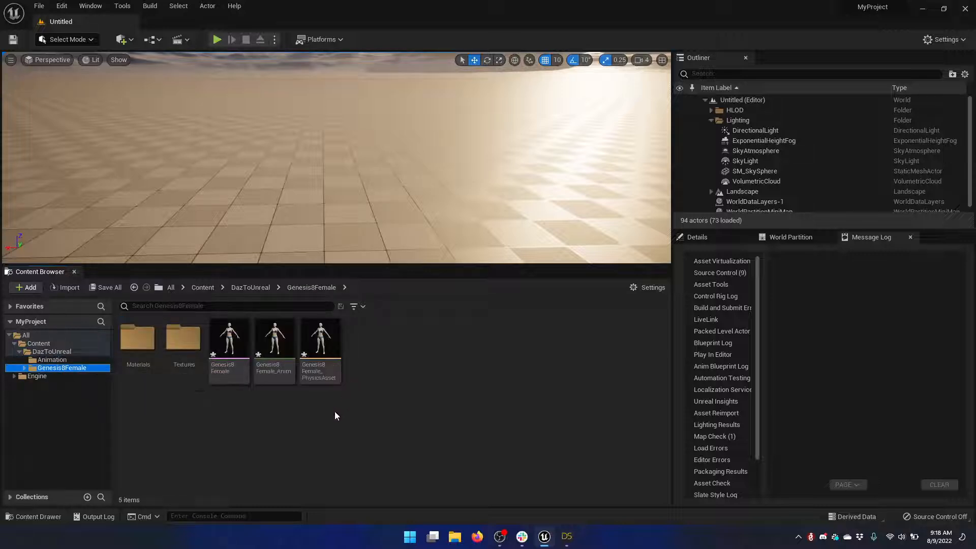
left_click(216, 355)
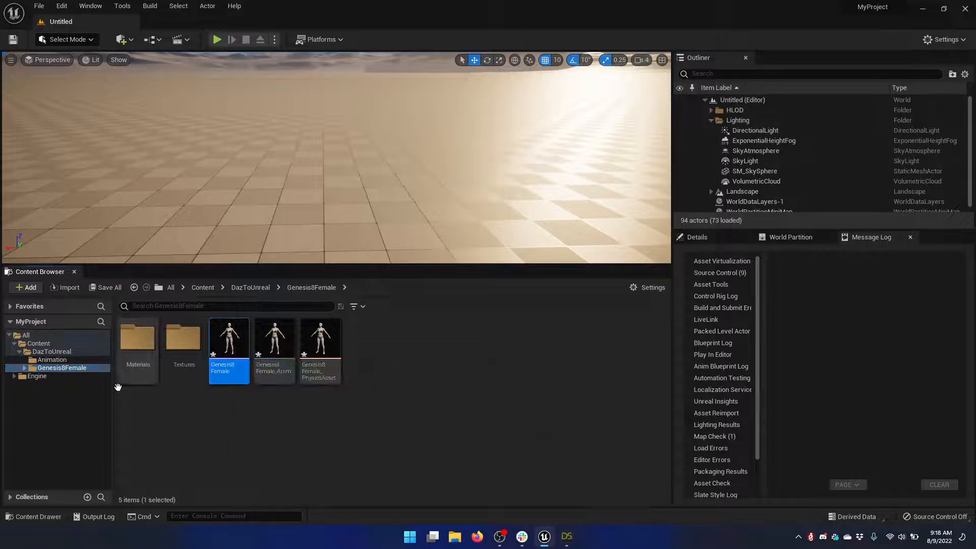
mouse_move(224, 341)
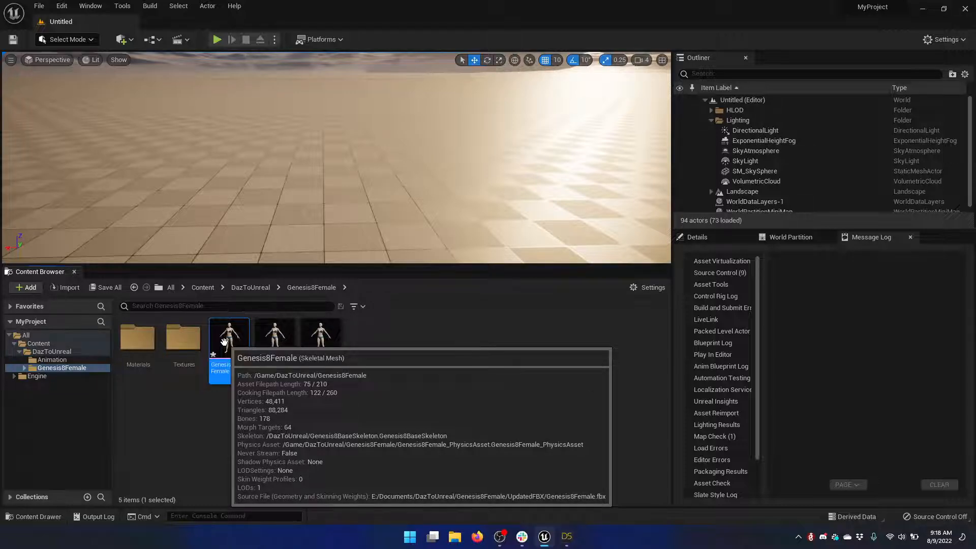
double_click(224, 341)
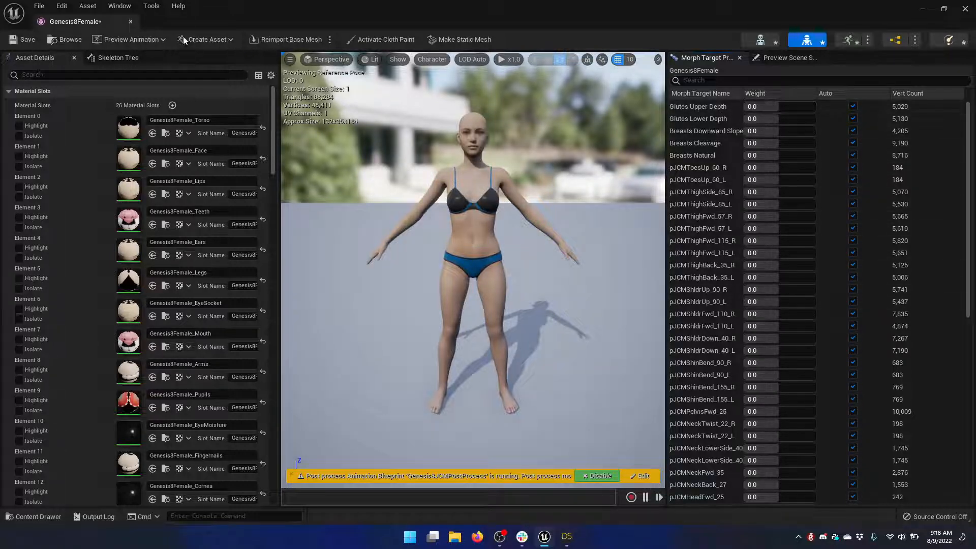
Preview the Genesis8Female animation sequence on the mesh, pause it and scrub to about frame 11 to examine the morph weights
left_click(140, 41)
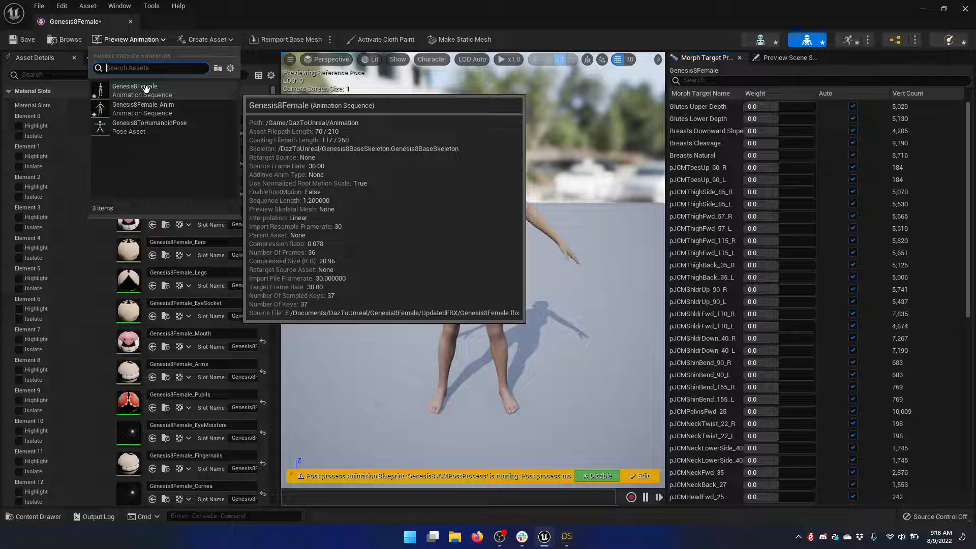
left_click(146, 89)
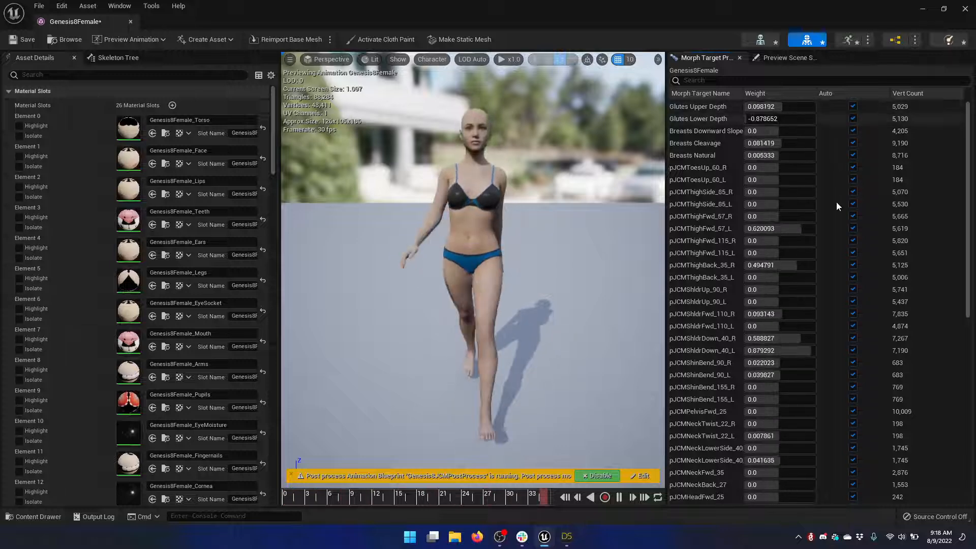
left_click(620, 501)
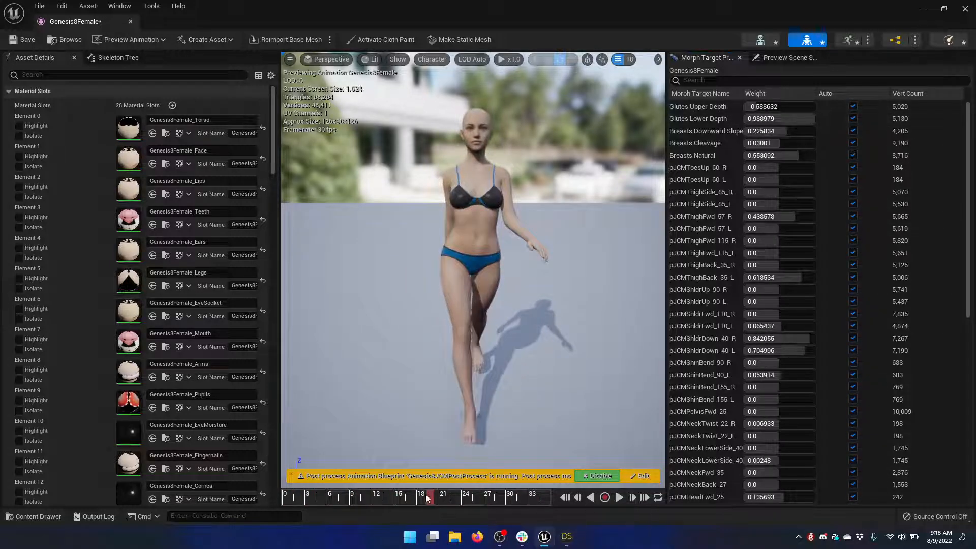
left_click_drag(425, 494, 367, 497)
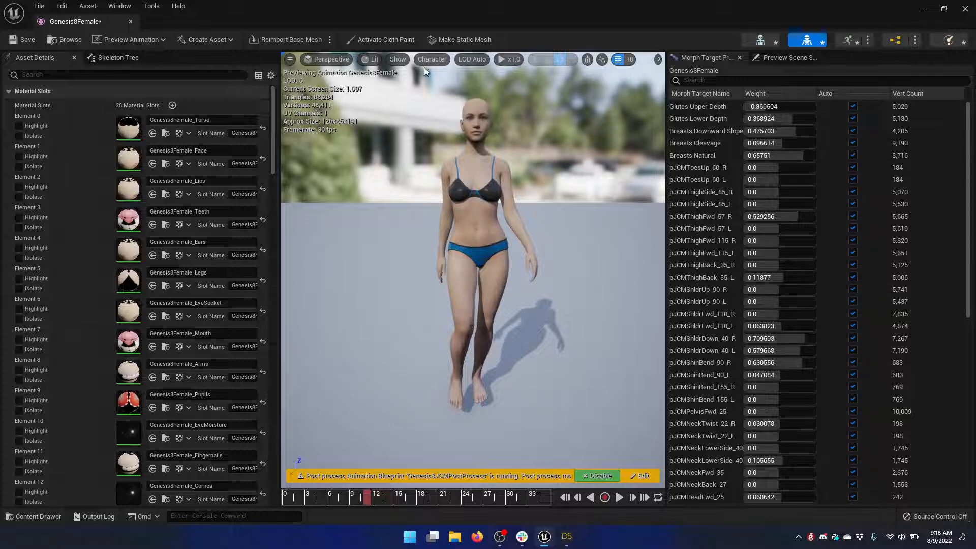
Switch the preview viewport to Wireframe view mode and examine the character's mesh from thighs to chest up close
left_click(370, 60)
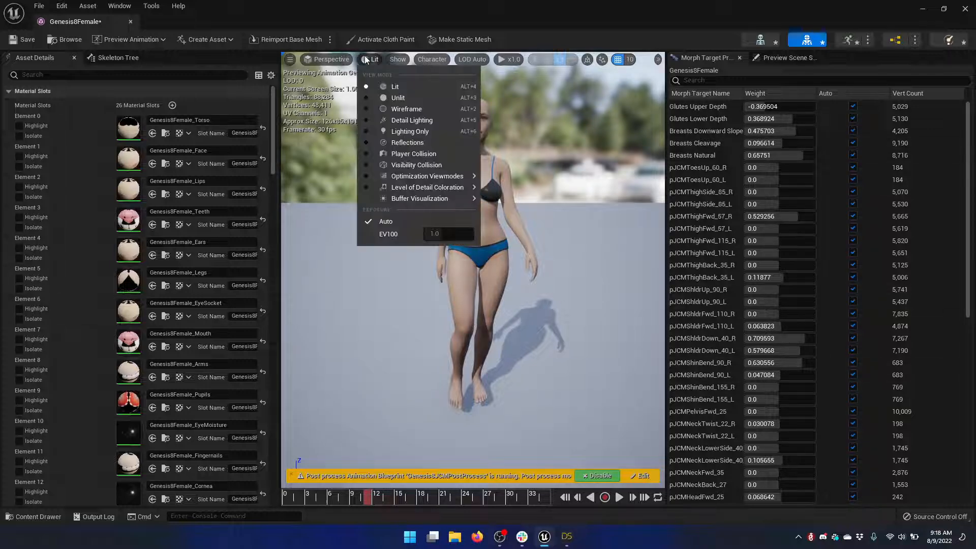
left_click(394, 109)
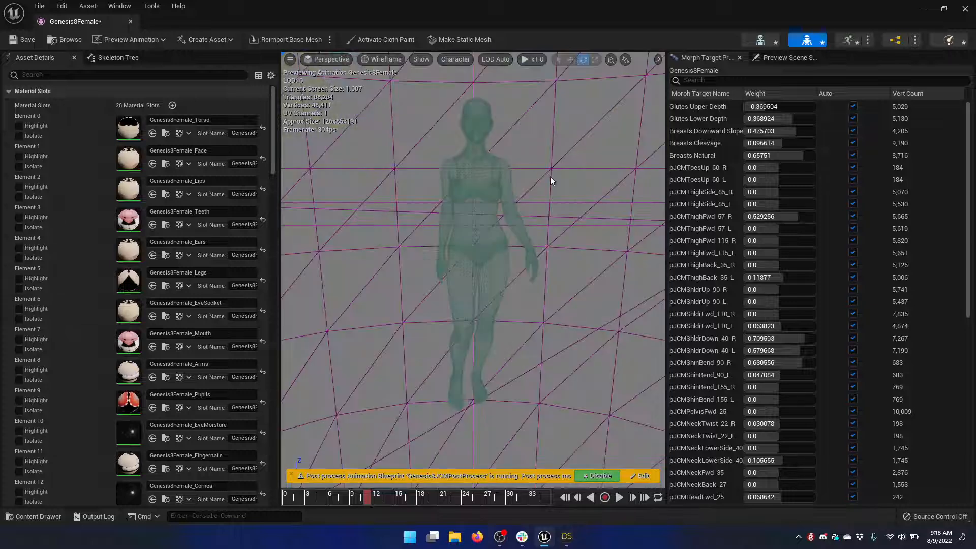
scroll(550, 179, "up", 3)
scroll(551, 178, "up", 2)
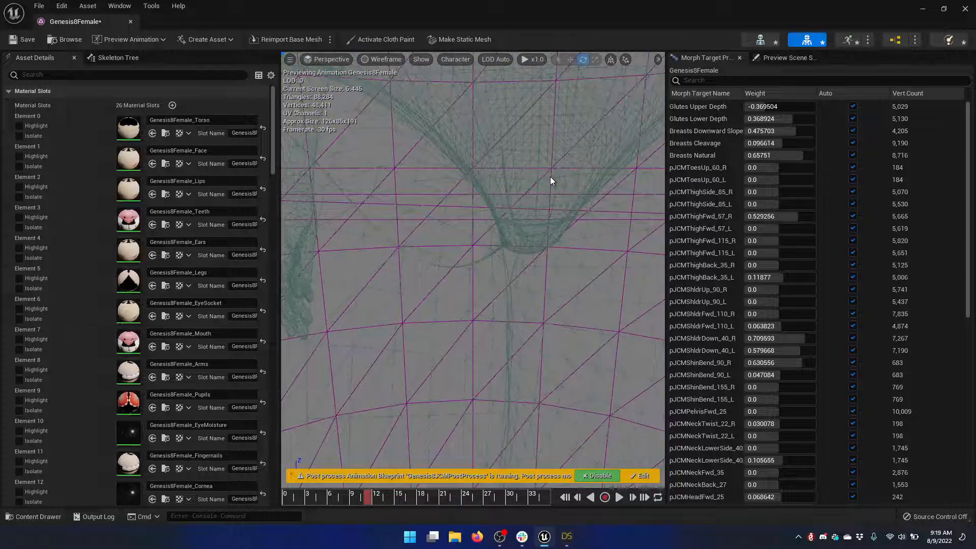
scroll(550, 178, "up", 2)
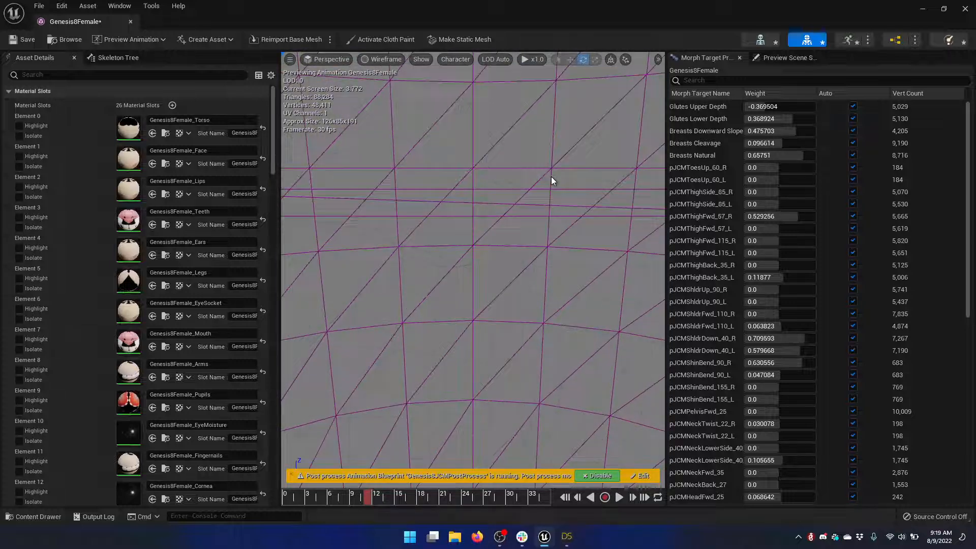
scroll(551, 176, "down", 4)
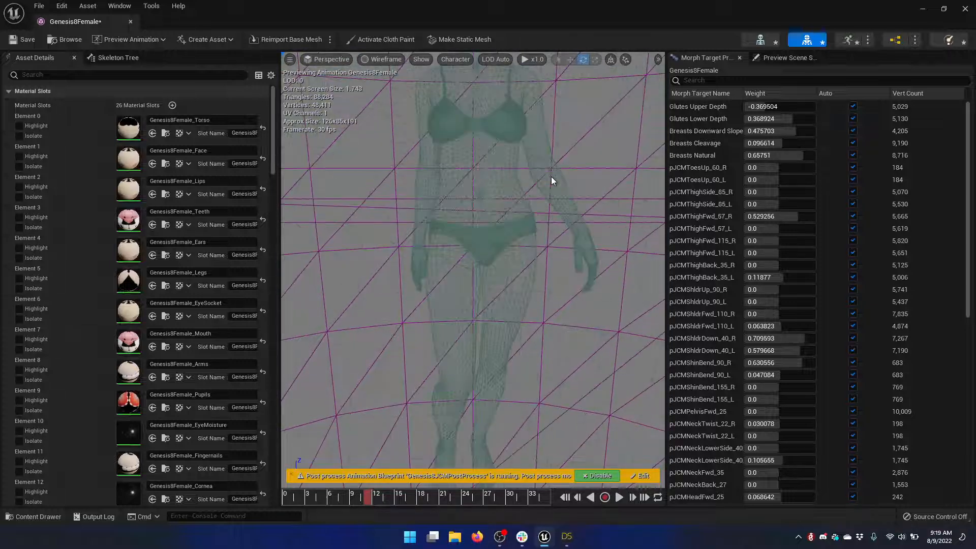
Set the animation playback speed to x0.25 and play the walk animation to examine the morphs on the wireframe mesh
left_click(528, 59)
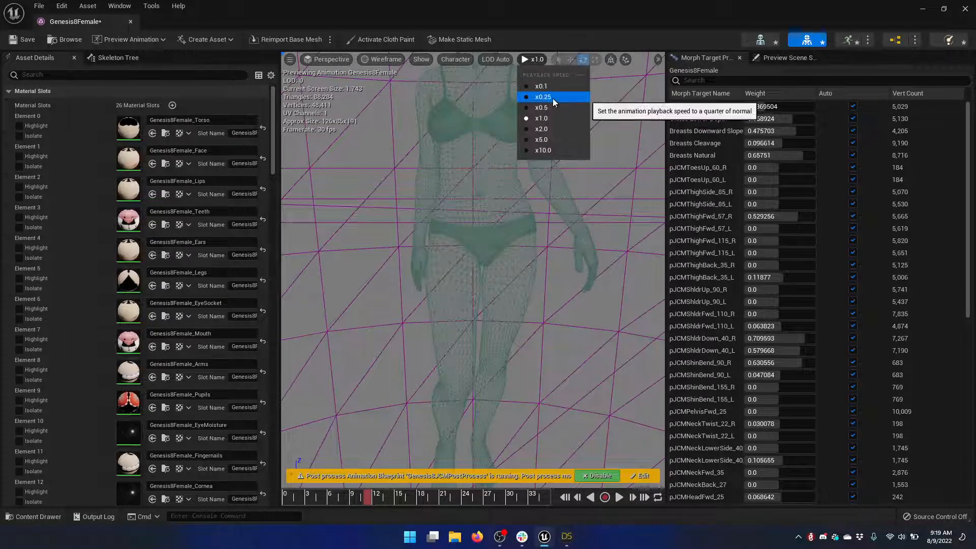
left_click(553, 98)
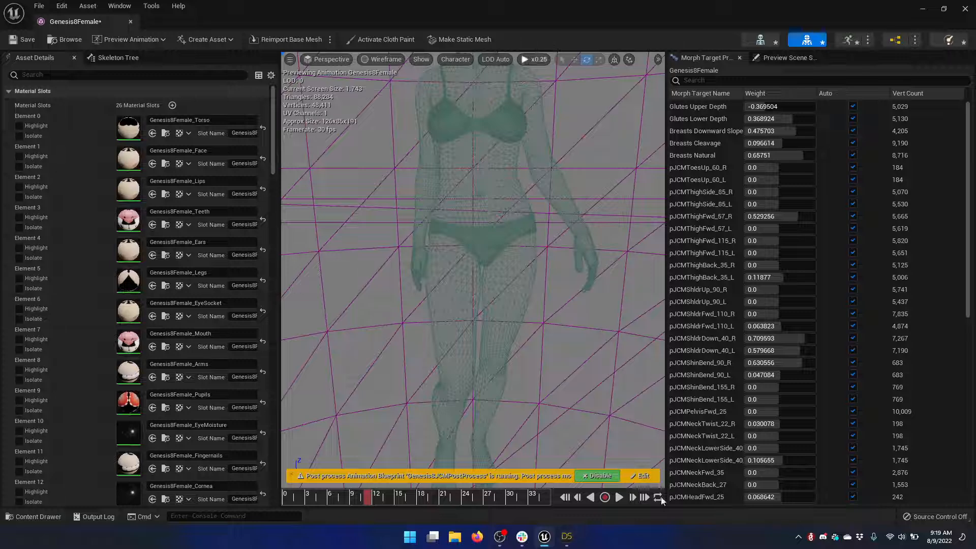
left_click(619, 498)
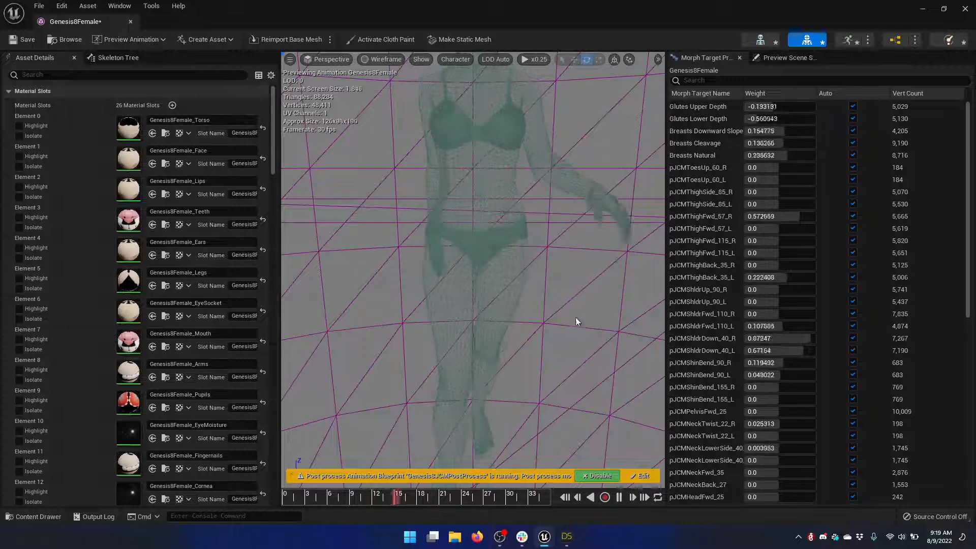